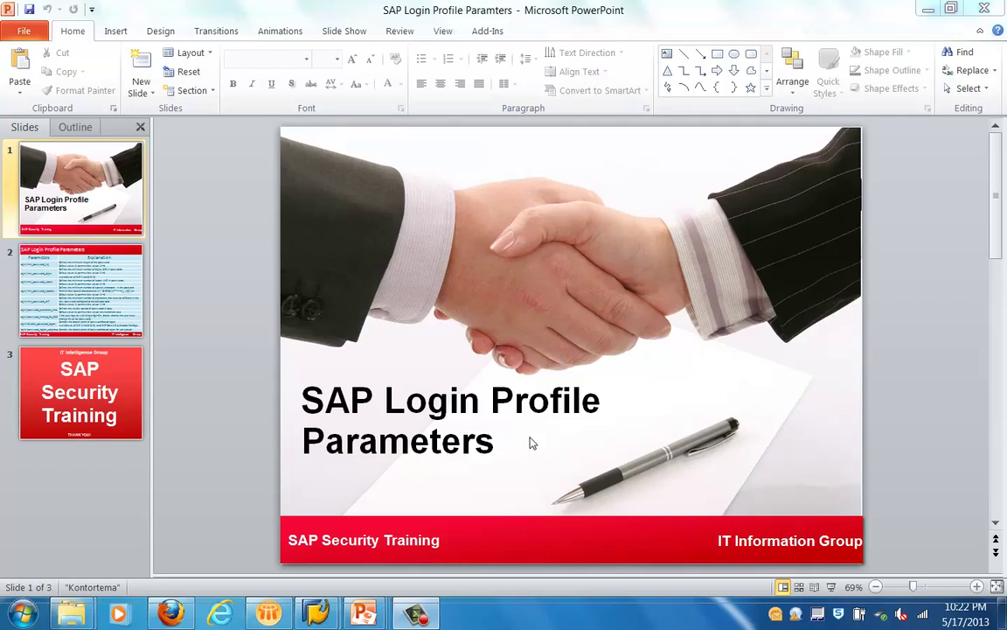
- Go to slide 2, the table of SAP login profile parameters and their explanations
{"action": "left_click", "coordinate": [99, 280]}
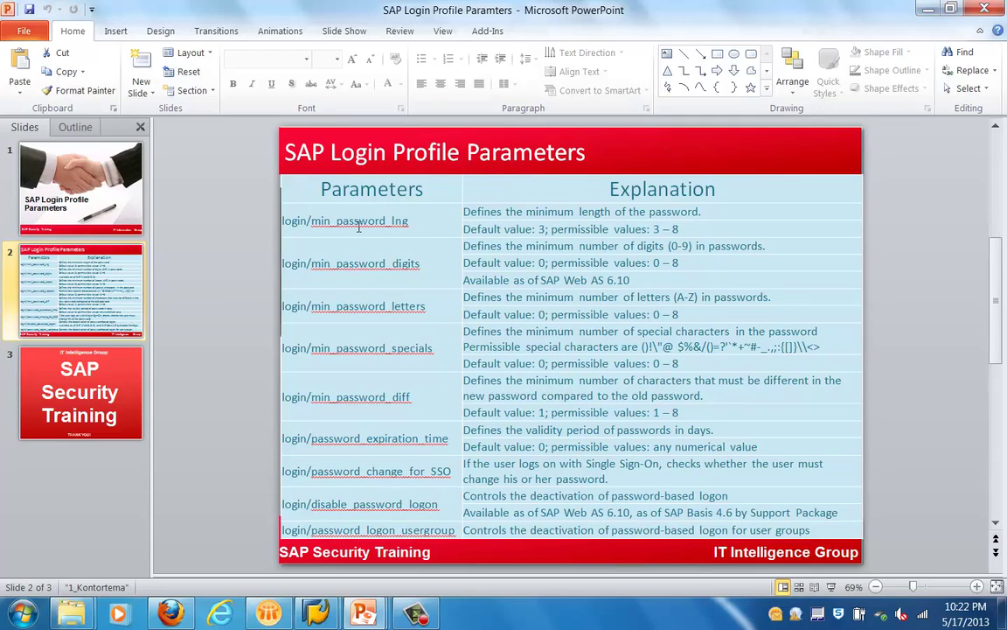
- Highlight the login/min_password_lng, min_password_digits and min_password_letters parameter names in the table
{"action": "left_click", "coordinate": [359, 226]}
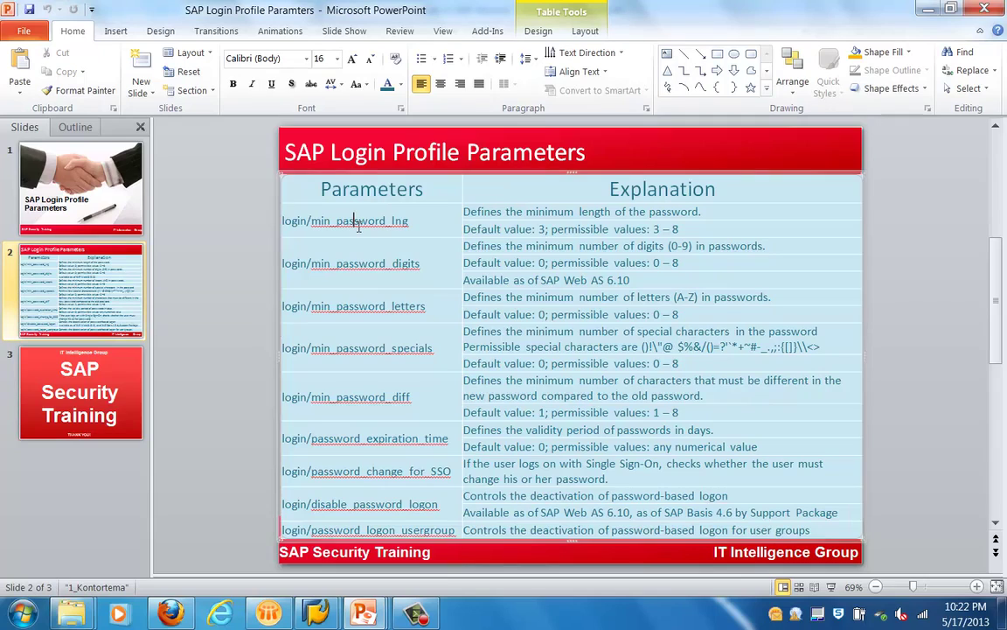
{"action": "triple_click", "coordinate": [383, 221]}
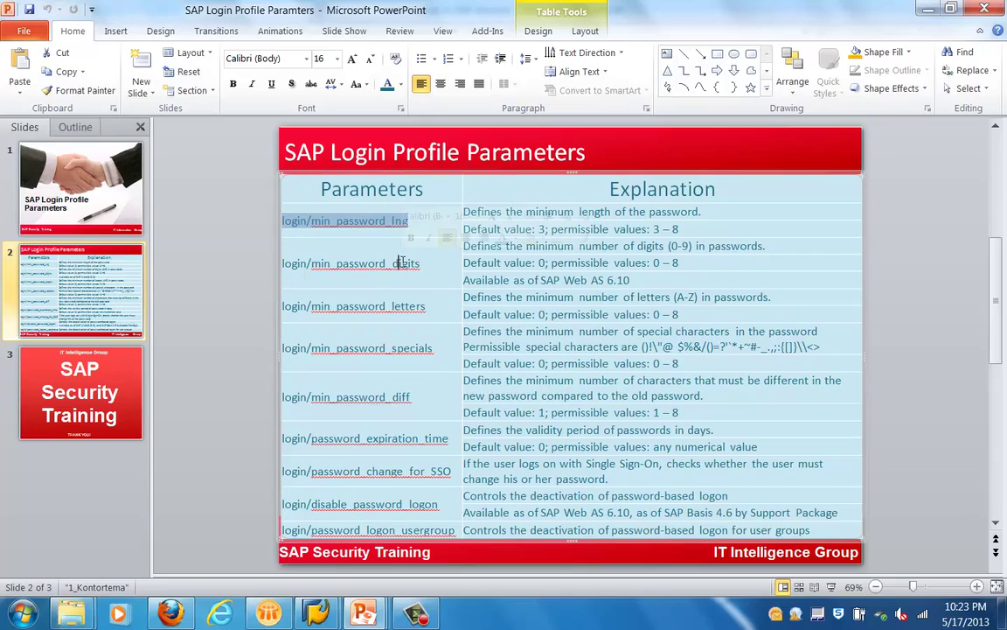
{"action": "triple_click", "coordinate": [403, 262]}
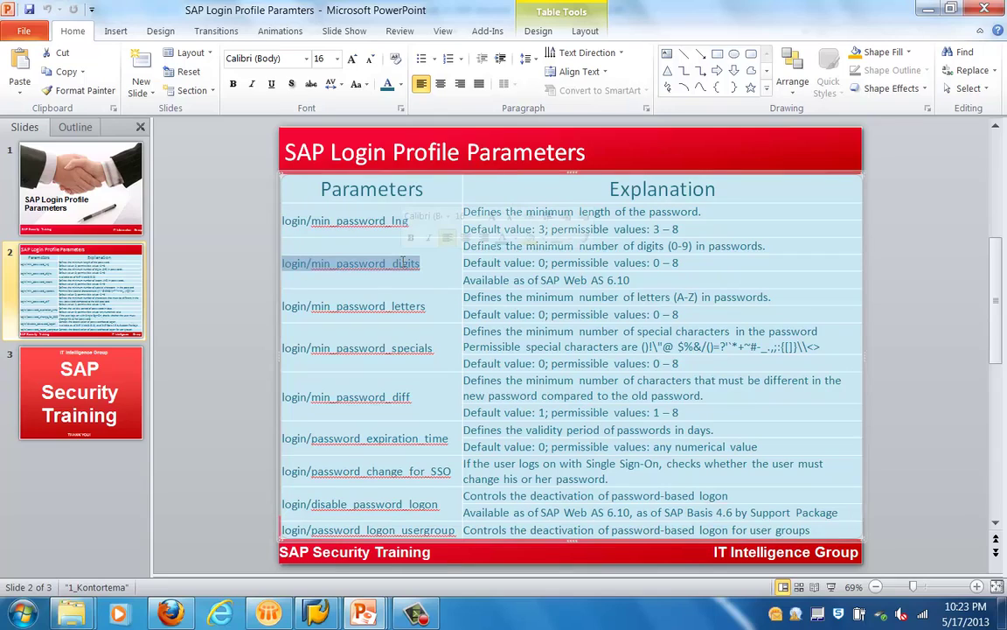
{"action": "left_click", "coordinate": [359, 307]}
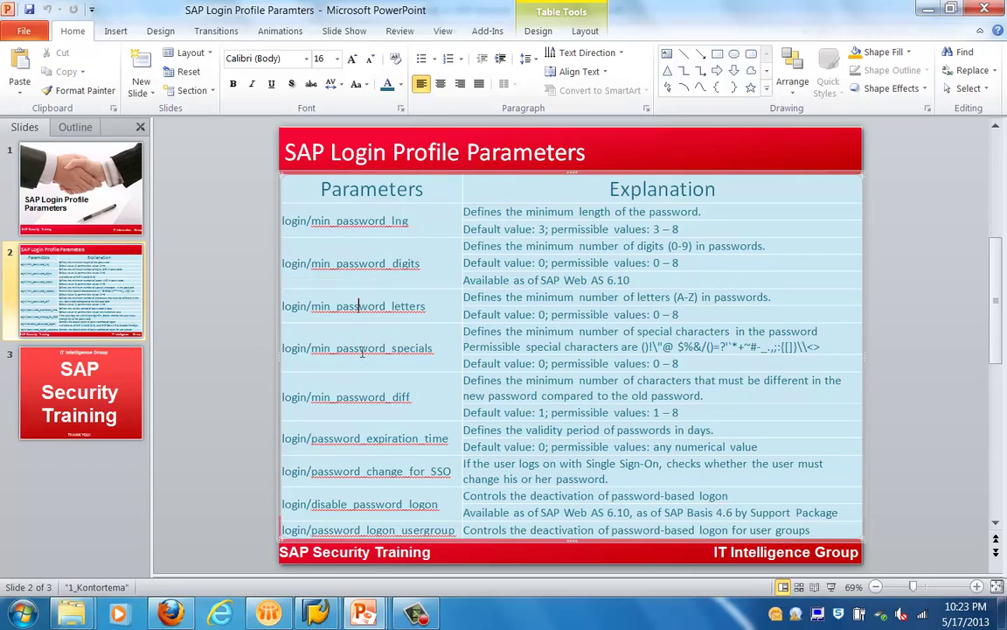
- Highlight the min_password_specials, min_password_diff, password_expiration_time and password_logon_usergroup parameters
{"action": "left_click", "coordinate": [359, 348]}
{"action": "triple_click", "coordinate": [362, 348]}
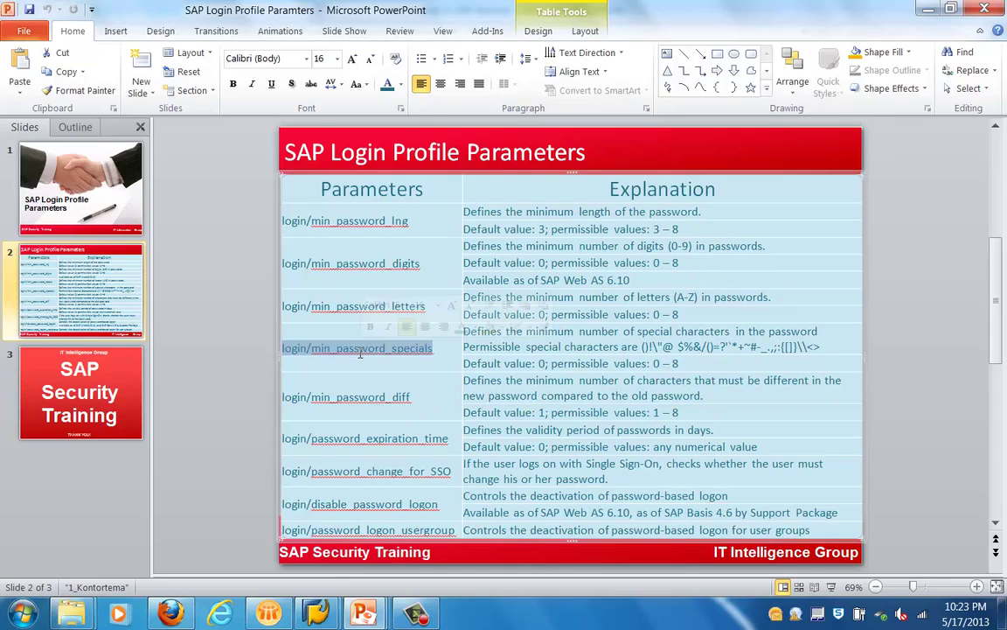
{"action": "left_click", "coordinate": [332, 398]}
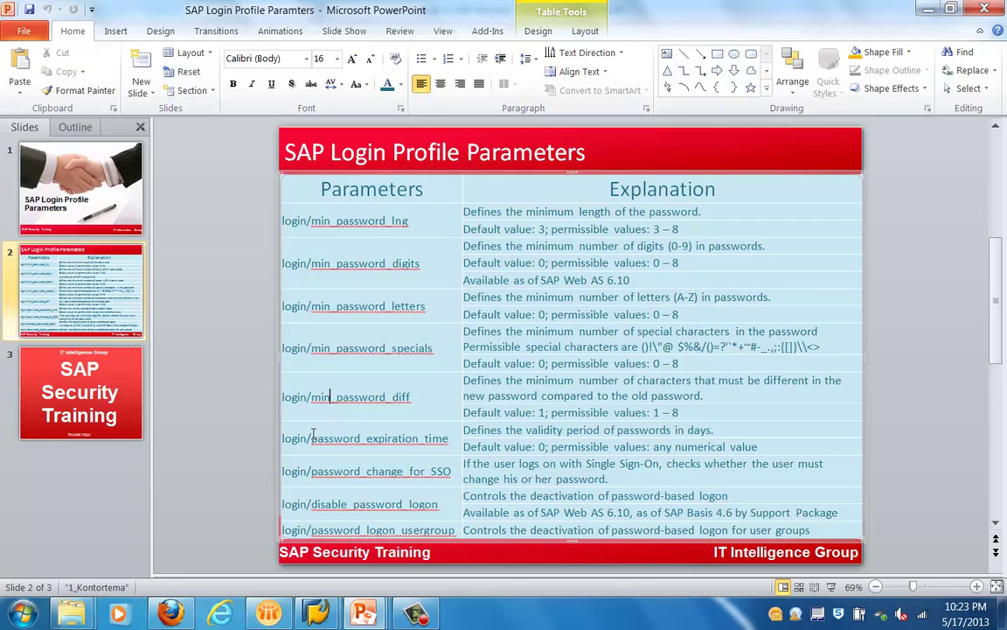
{"action": "left_click", "coordinate": [312, 437]}
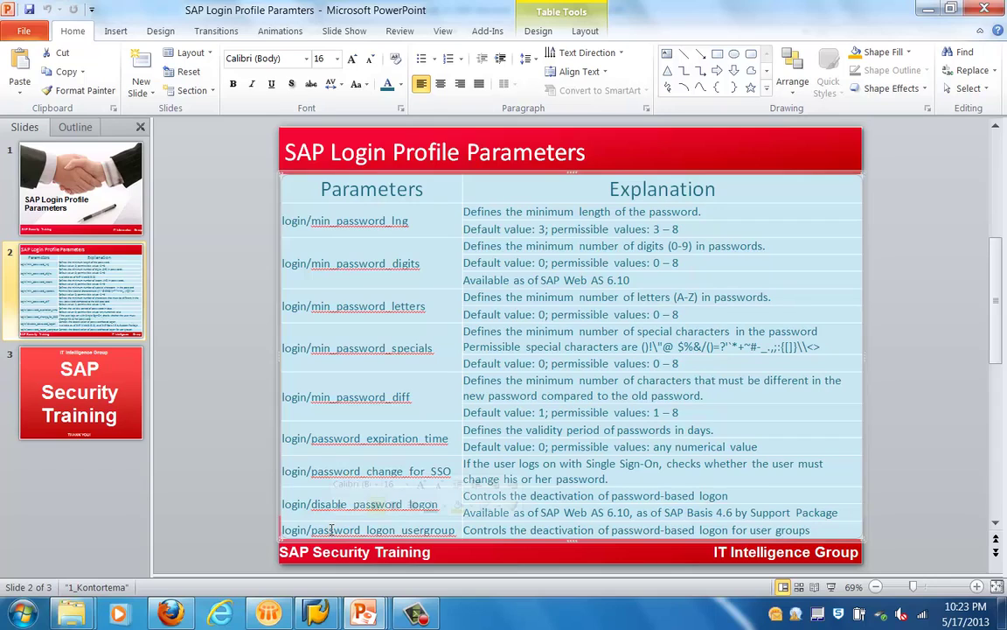
{"action": "triple_click", "coordinate": [329, 529]}
{"action": "mouse_move", "coordinate": [319, 616]}
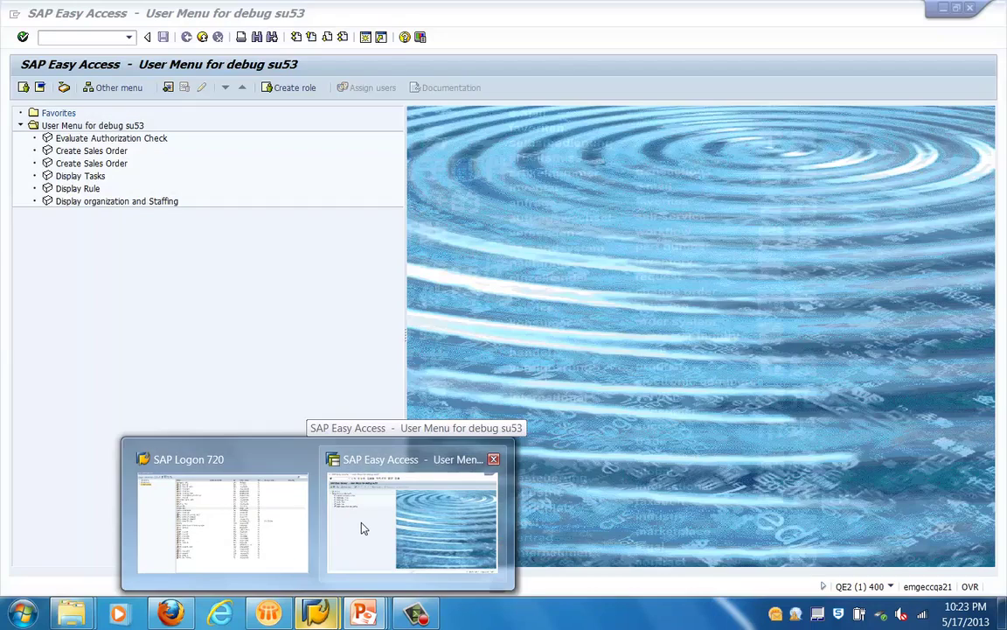
- Switch to SAP Easy Access and enter transaction rz10 in the command field
{"action": "left_click", "coordinate": [362, 528]}
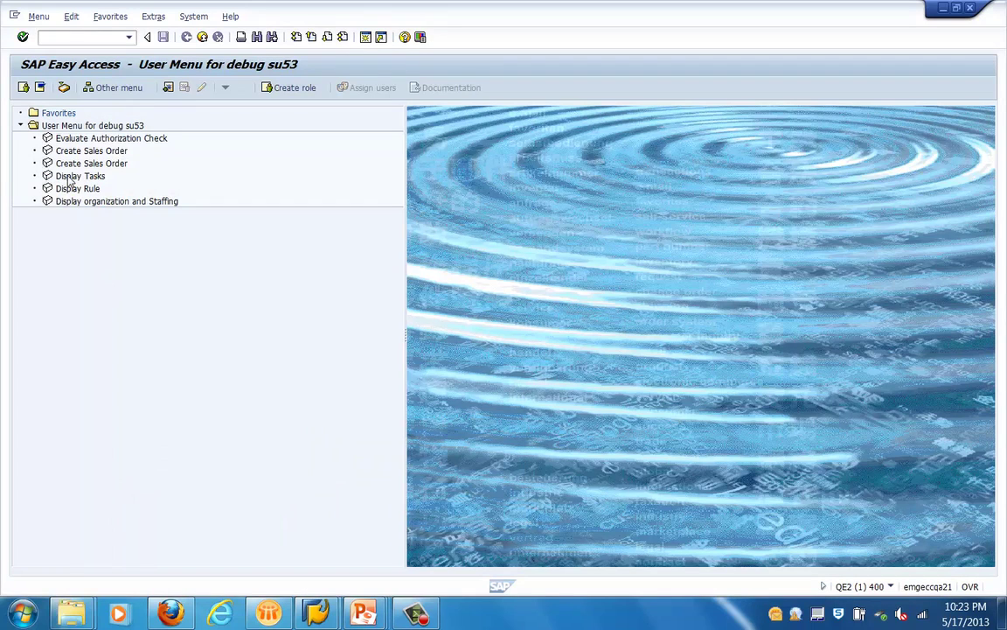
{"action": "left_click", "coordinate": [53, 39]}
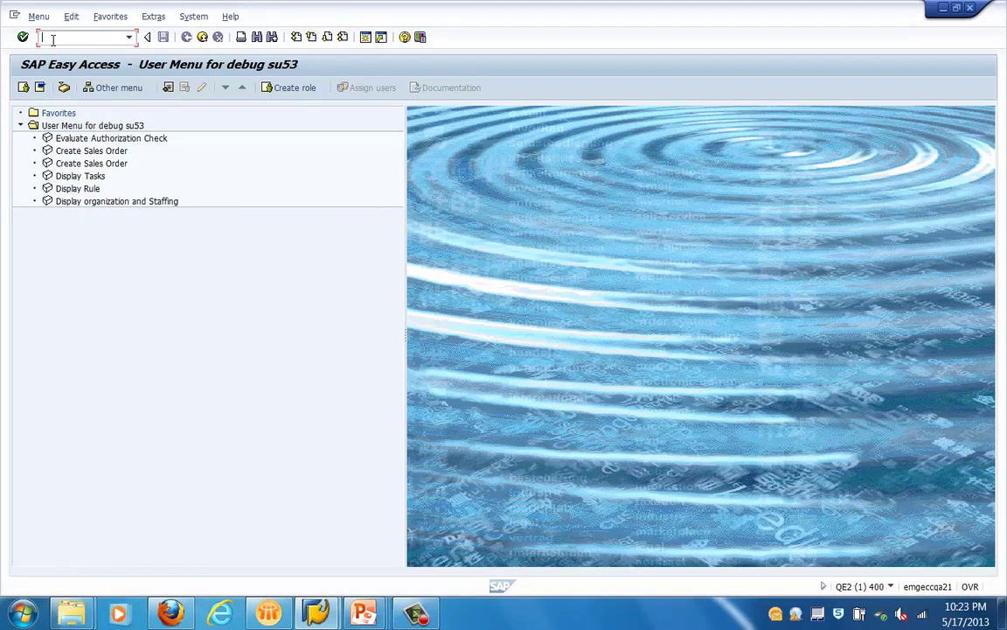
{"action": "type", "text": "rz10"}
- Run RZ10 and choose instance profile QE2_DVEBMGS01_EMGECCQA21 from the profile list
{"action": "key", "text": "Return"}
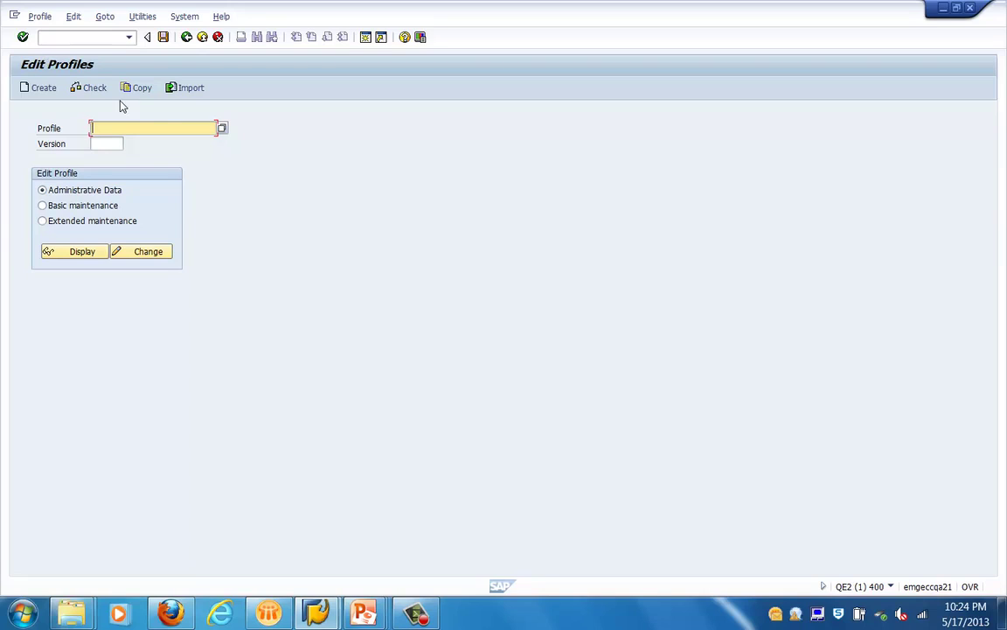
{"action": "left_click", "coordinate": [222, 129]}
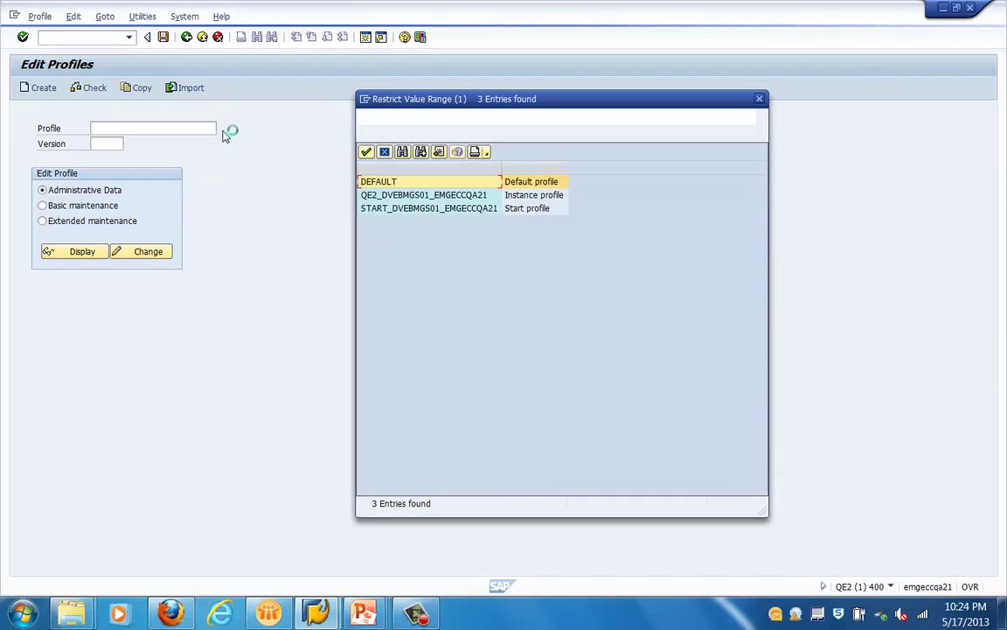
{"action": "left_click", "coordinate": [382, 198]}
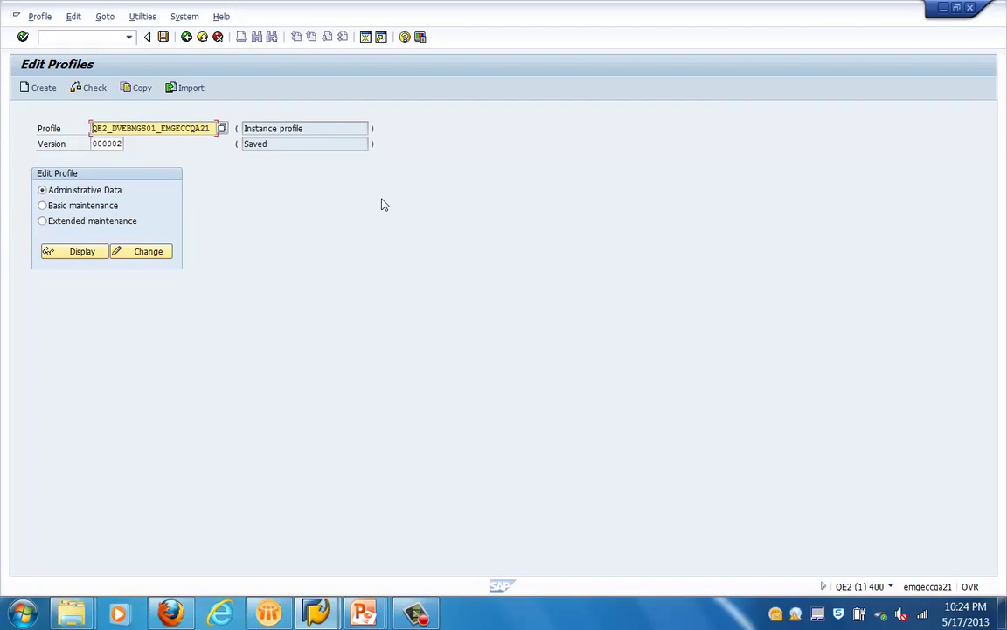
{"action": "left_click", "coordinate": [142, 251]}
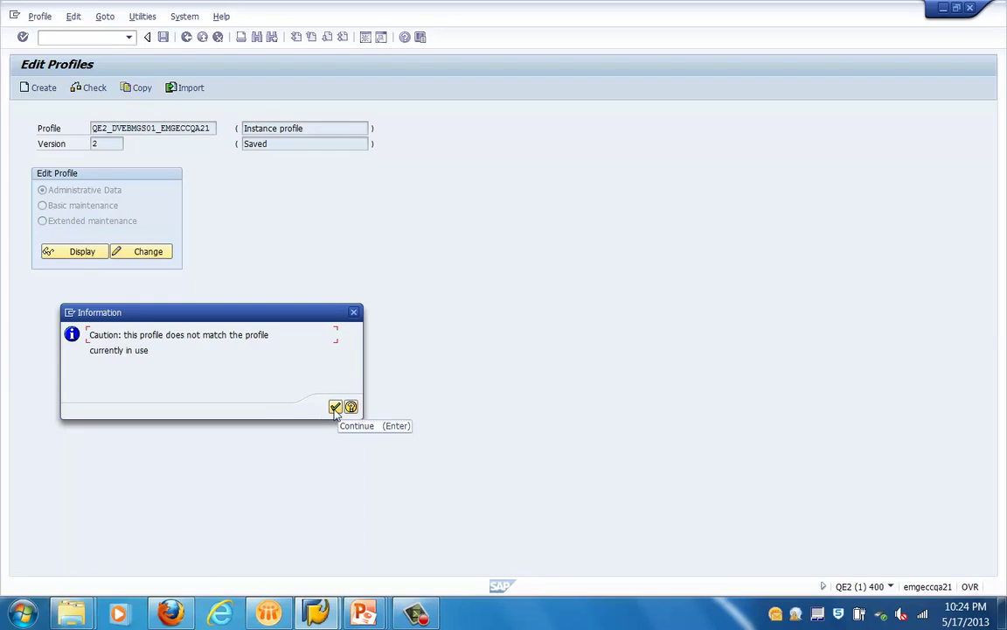
{"action": "left_click", "coordinate": [335, 408]}
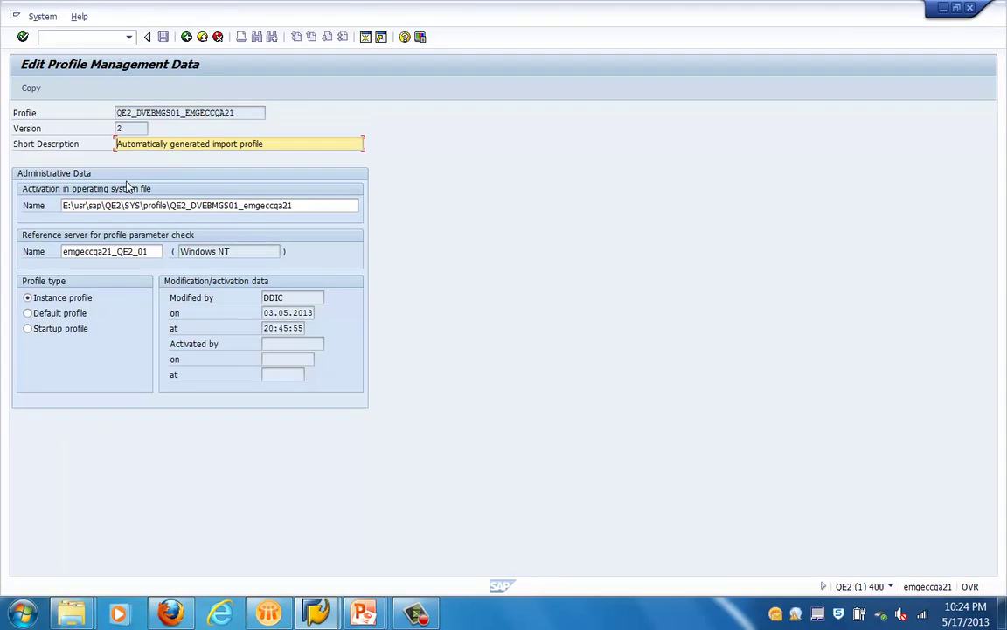
{"action": "left_click", "coordinate": [89, 251]}
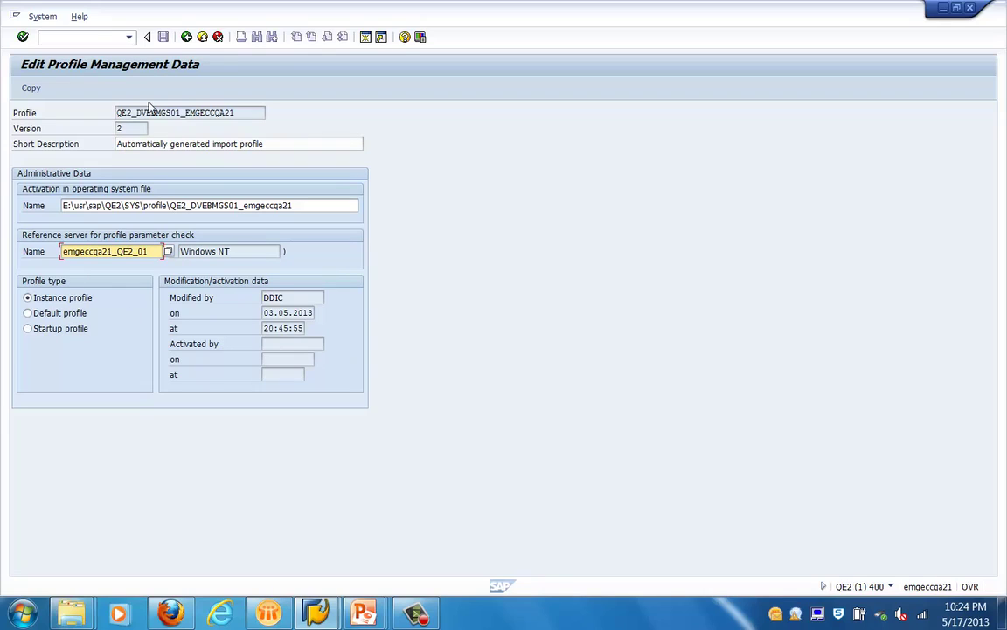
{"action": "left_click", "coordinate": [186, 37]}
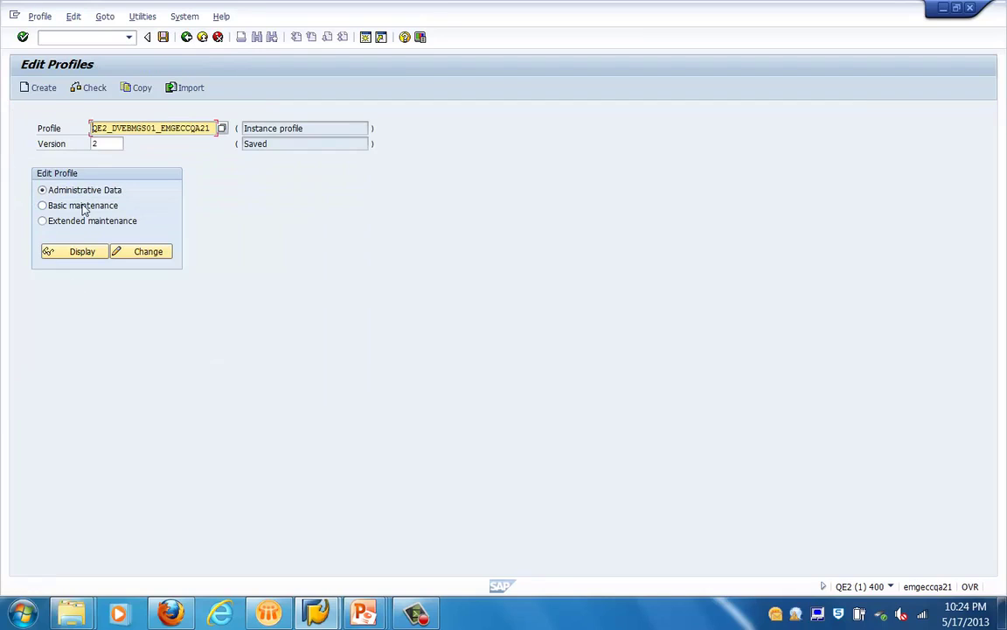
{"action": "left_click", "coordinate": [72, 206]}
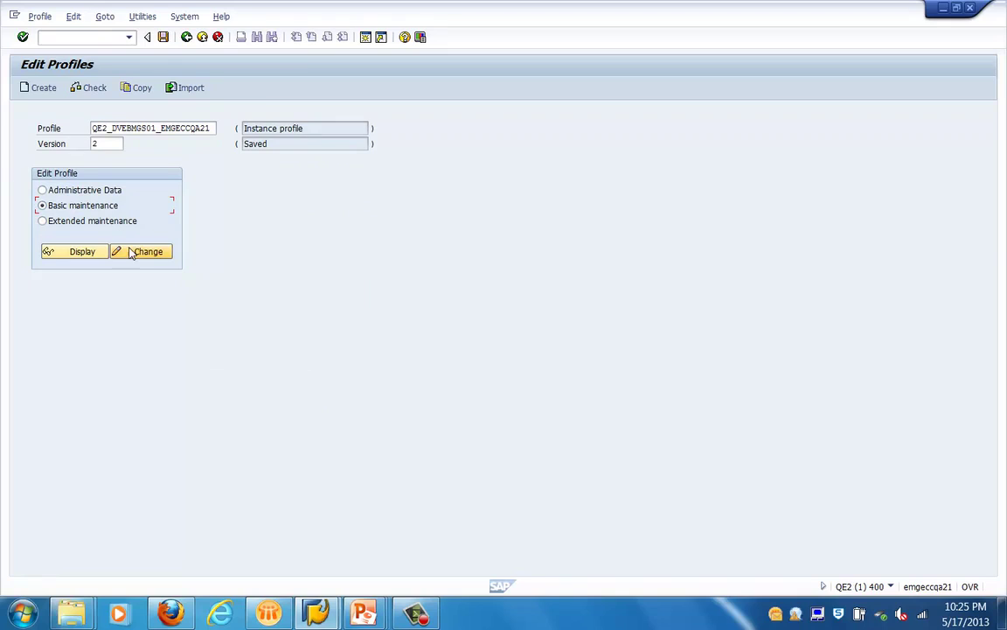
{"action": "left_click", "coordinate": [82, 252]}
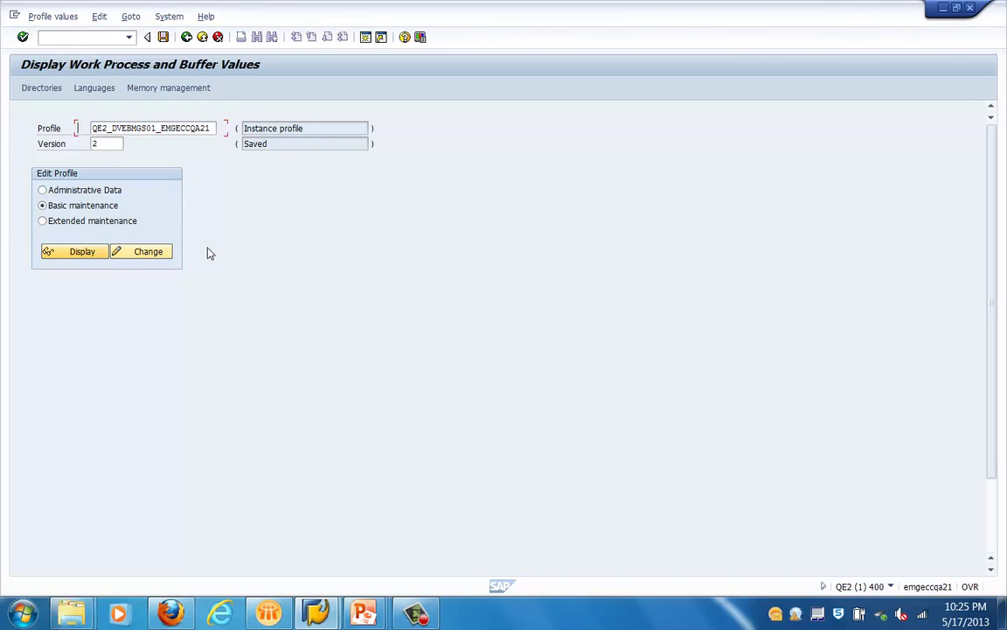
{"action": "left_click", "coordinate": [112, 189]}
{"action": "left_click", "coordinate": [140, 220]}
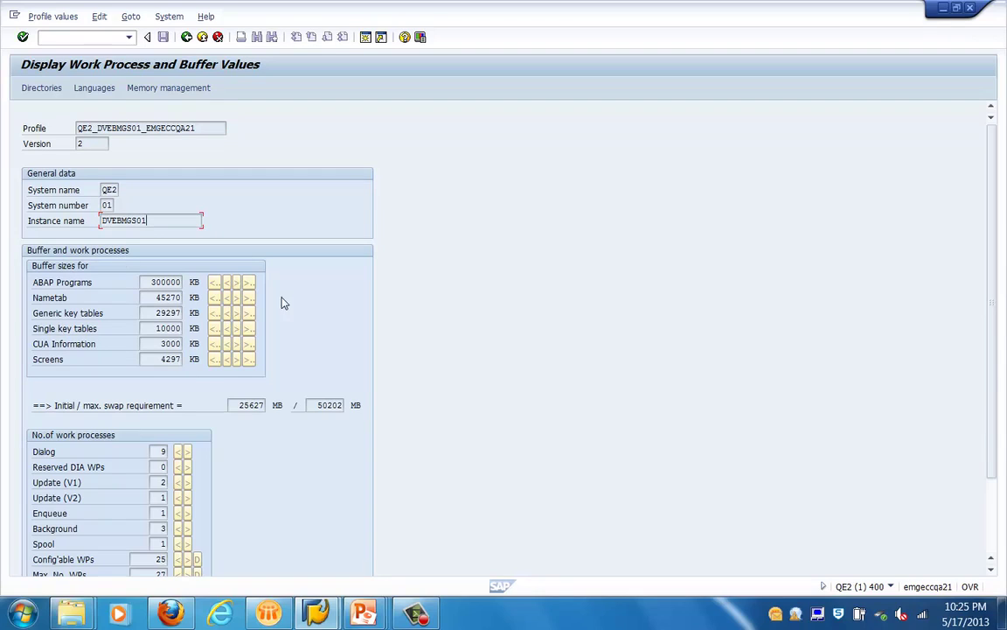
{"action": "left_click", "coordinate": [63, 281]}
{"action": "left_click", "coordinate": [66, 312]}
{"action": "left_click", "coordinate": [74, 333]}
{"action": "left_click", "coordinate": [252, 404]}
{"action": "mouse_move", "coordinate": [171, 612]}
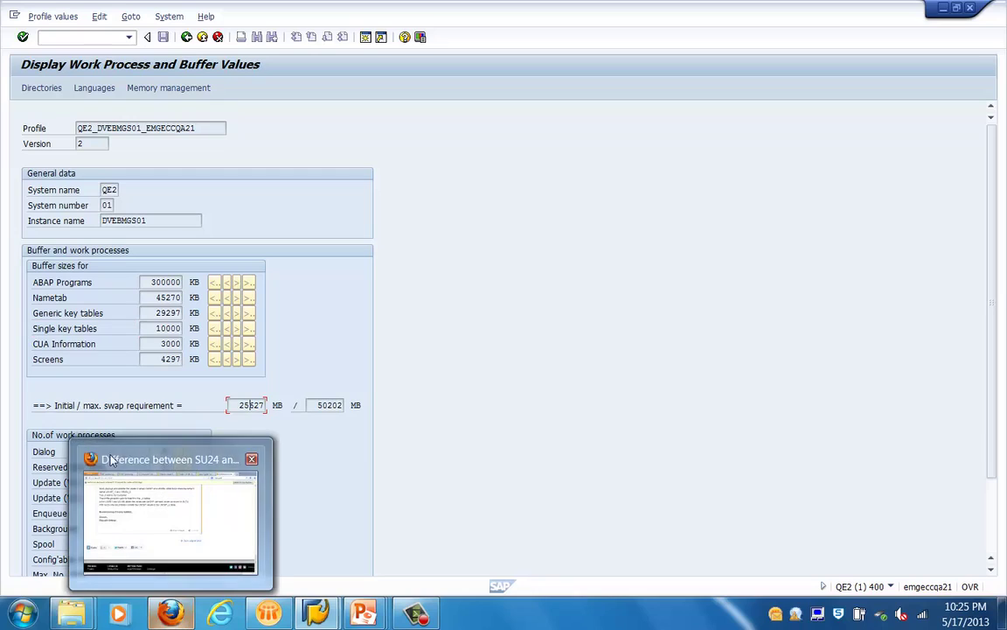
{"action": "left_click", "coordinate": [59, 482]}
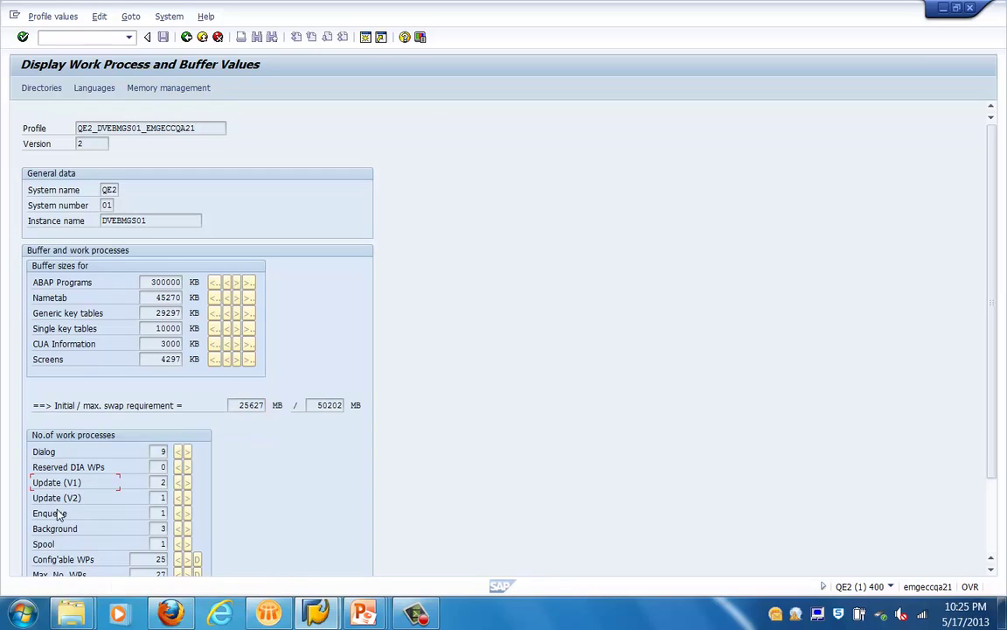
{"action": "left_click", "coordinate": [52, 528]}
{"action": "left_click", "coordinate": [55, 544]}
{"action": "left_click", "coordinate": [994, 525]}
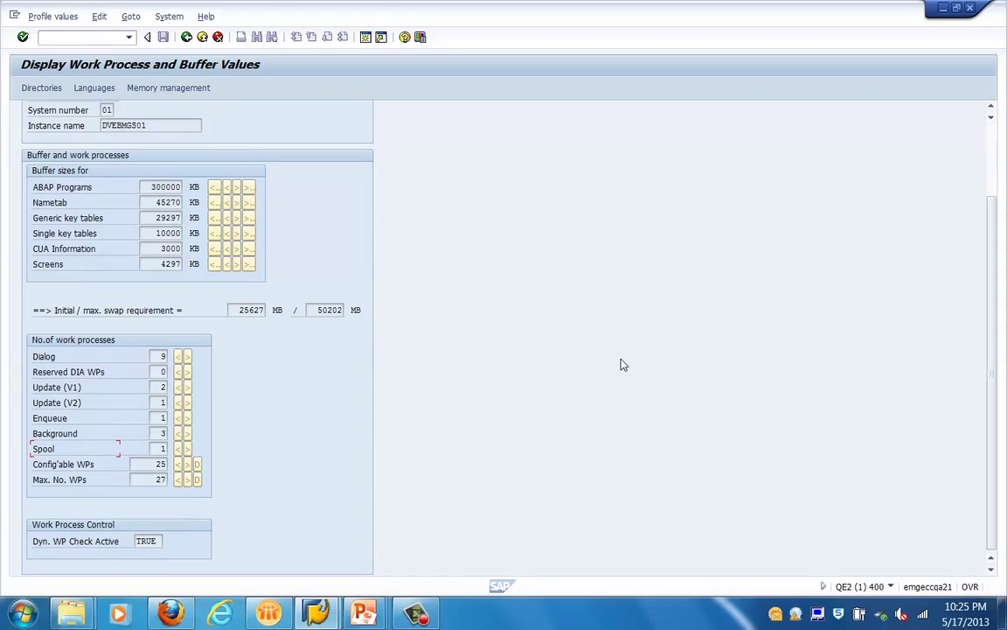
{"action": "left_click", "coordinate": [186, 37]}
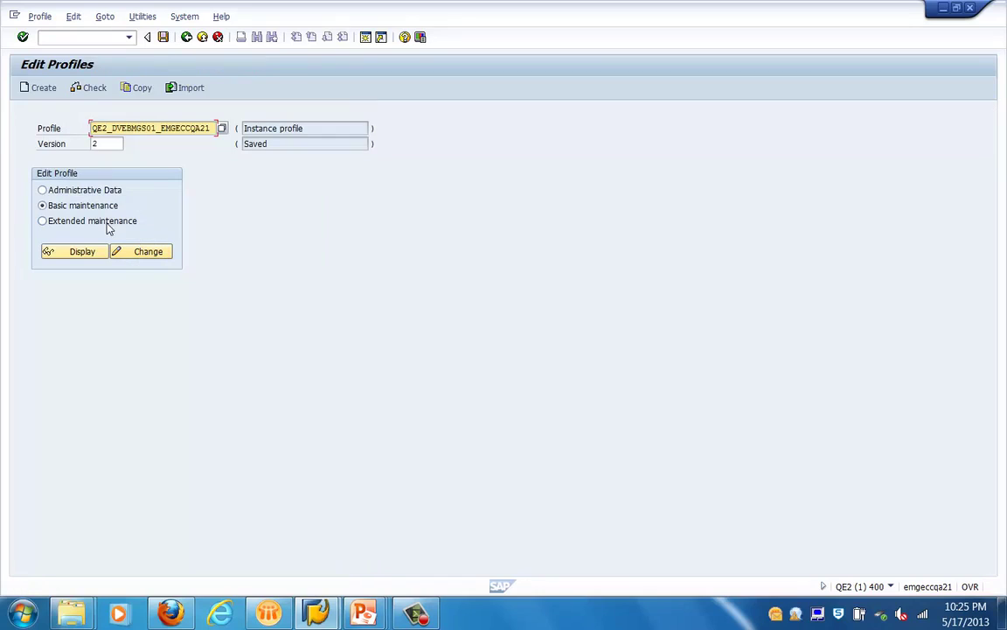
- Open the profile's parameters for changing in Extended maintenance, acknowledging the mismatch warning
{"action": "left_click", "coordinate": [83, 223]}
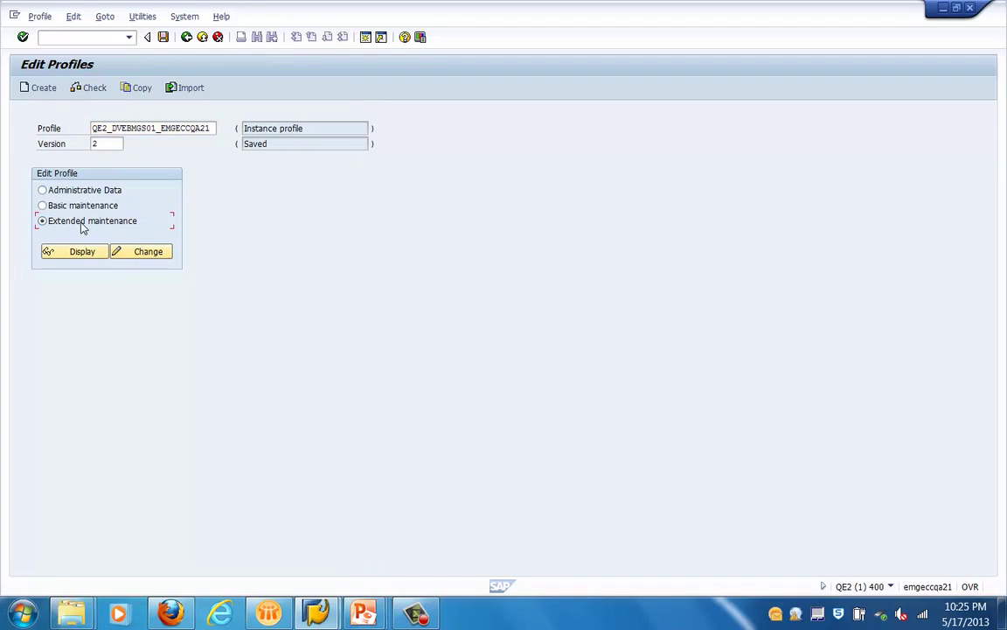
{"action": "left_click", "coordinate": [157, 254]}
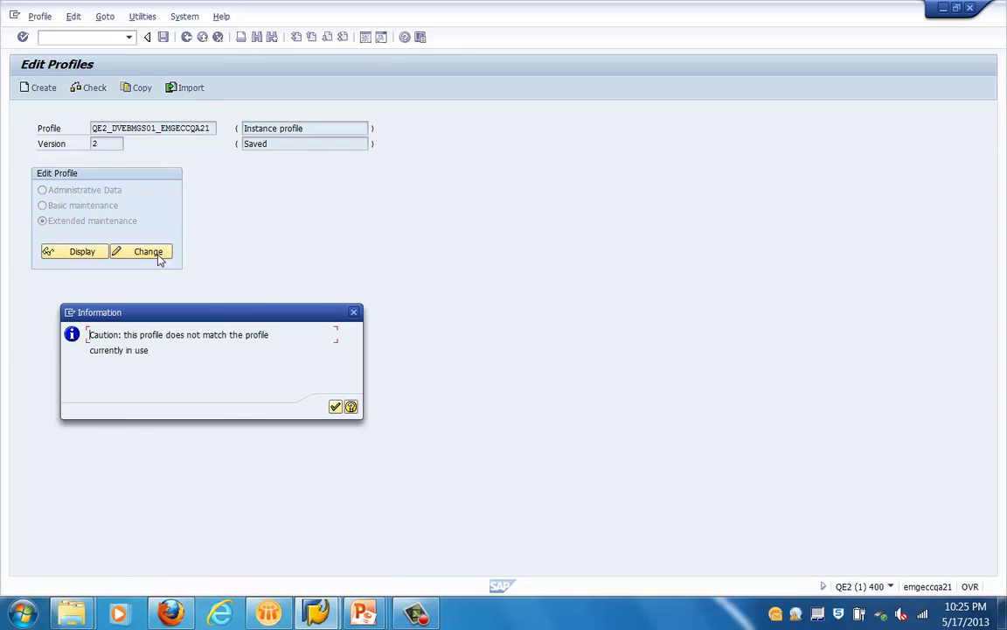
{"action": "left_click", "coordinate": [335, 408]}
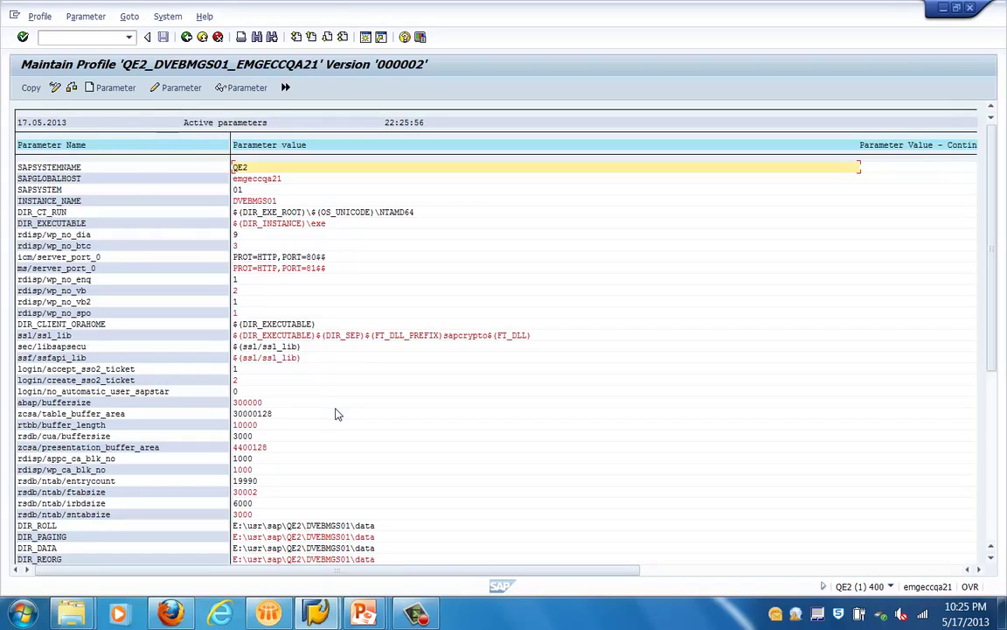
- Search the parameter list for 'login' and review the three hits, including login/no_automatic_user_sapstar
{"action": "left_click", "coordinate": [238, 37]}
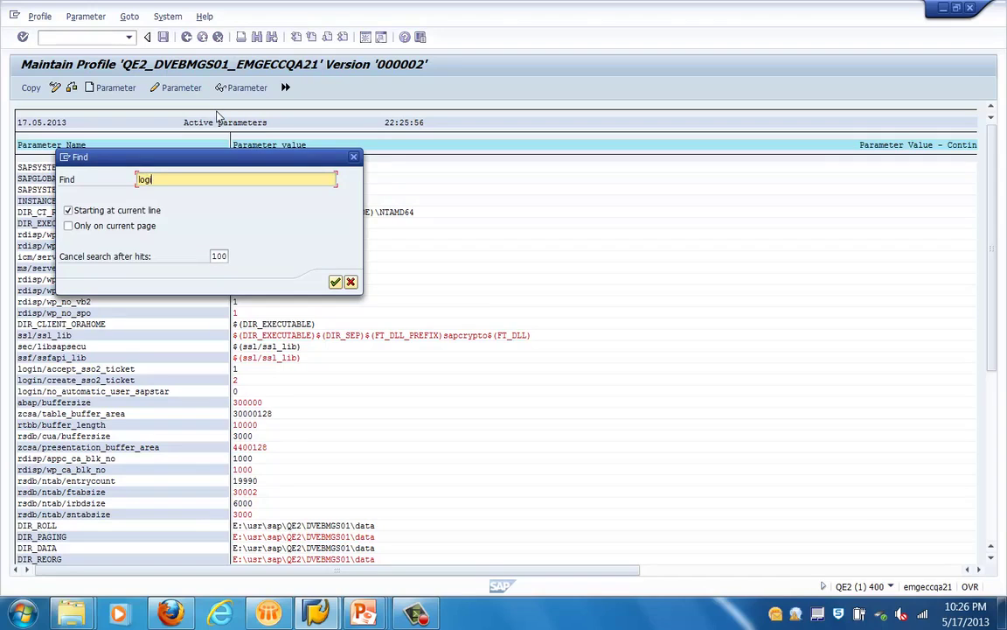
{"action": "key", "text": "Return"}
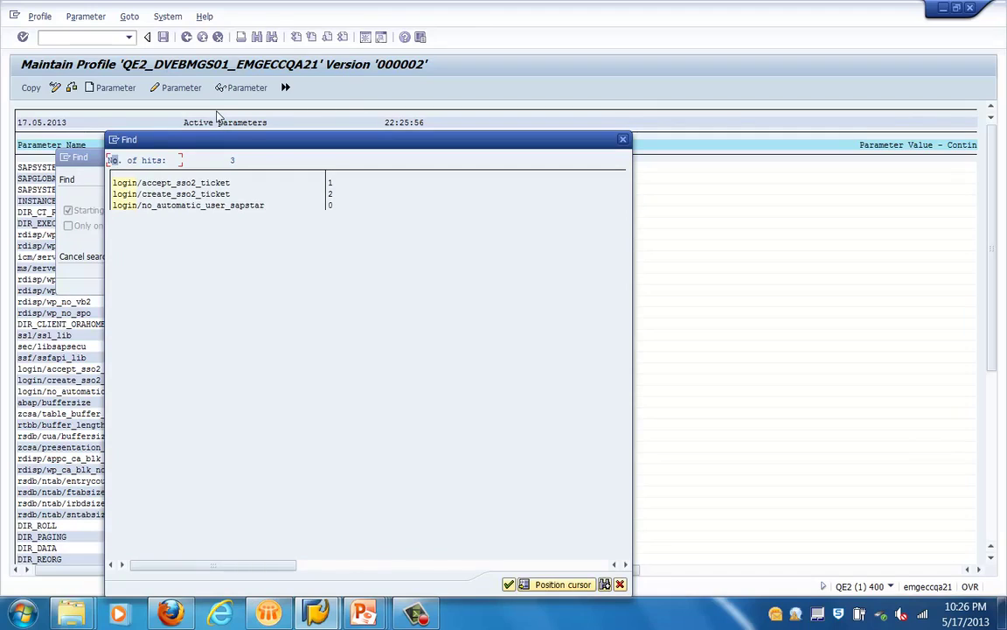
{"action": "left_click", "coordinate": [178, 181]}
{"action": "left_click", "coordinate": [180, 195]}
{"action": "key", "text": "Down"}
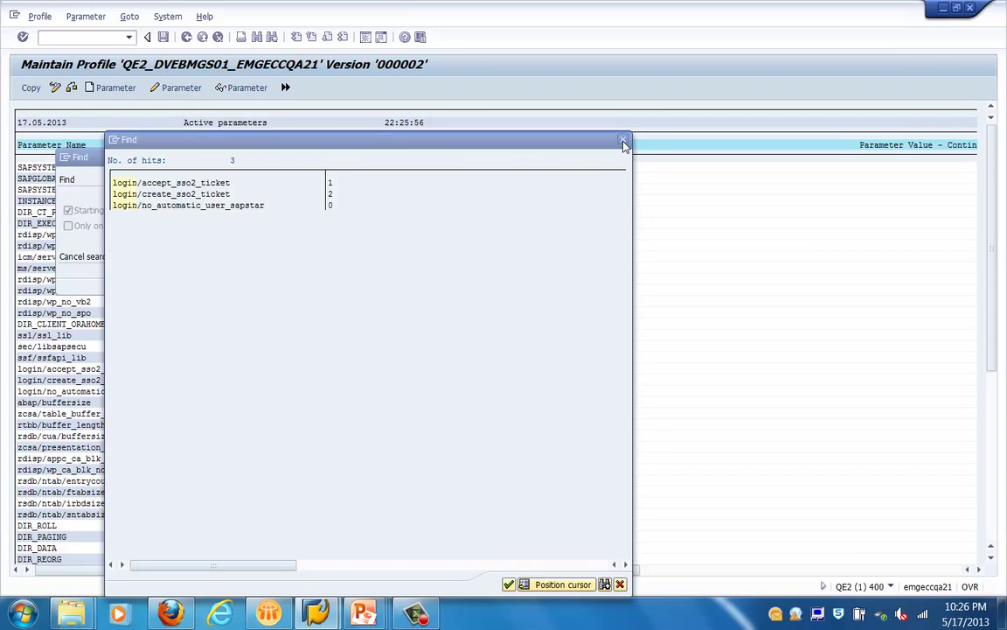
{"action": "left_click", "coordinate": [622, 139]}
{"action": "left_click", "coordinate": [355, 157]}
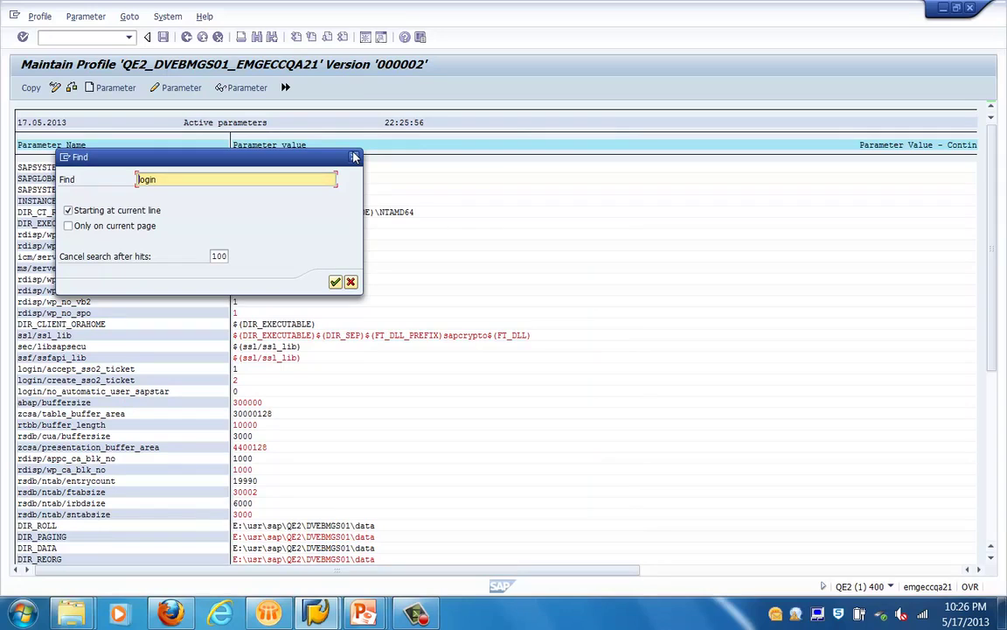
- Start a new parameter entry and clear the Parameter name field
{"action": "left_click", "coordinate": [99, 89]}
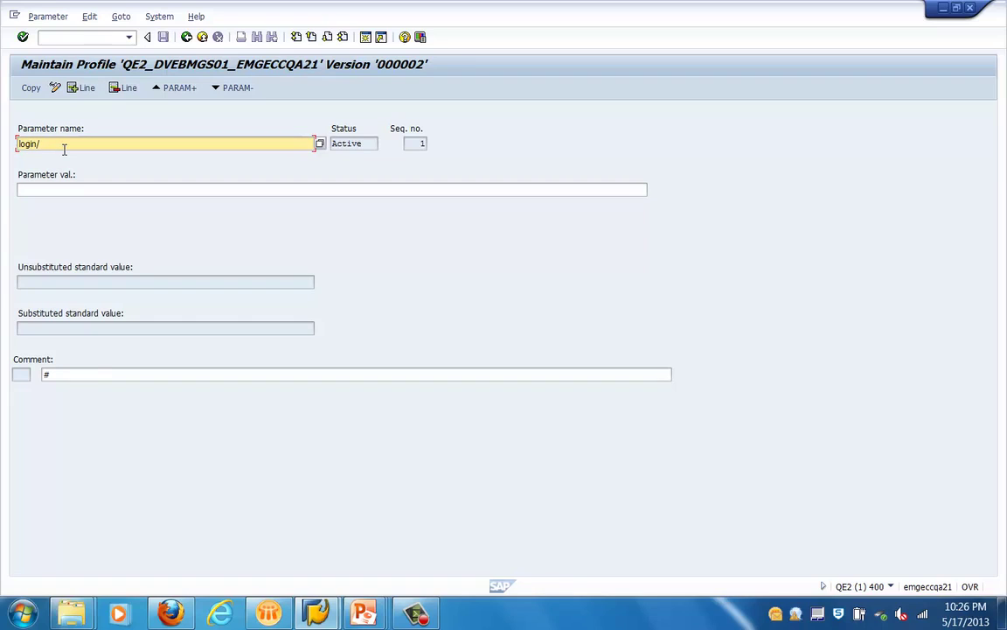
{"action": "key", "text": "BackSpace"}
{"action": "key", "text": "BackSpace"}
{"action": "key", "text": "BackSpace"}
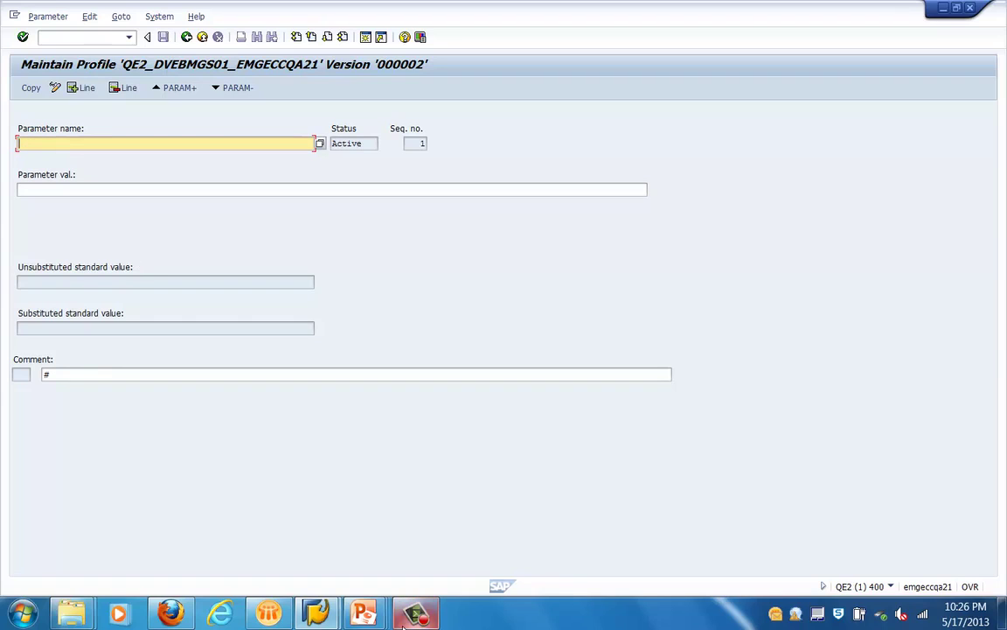
- Copy login/min_password_lng from the PowerPoint parameters slide, then minimize PowerPoint
{"action": "left_click", "coordinate": [363, 614]}
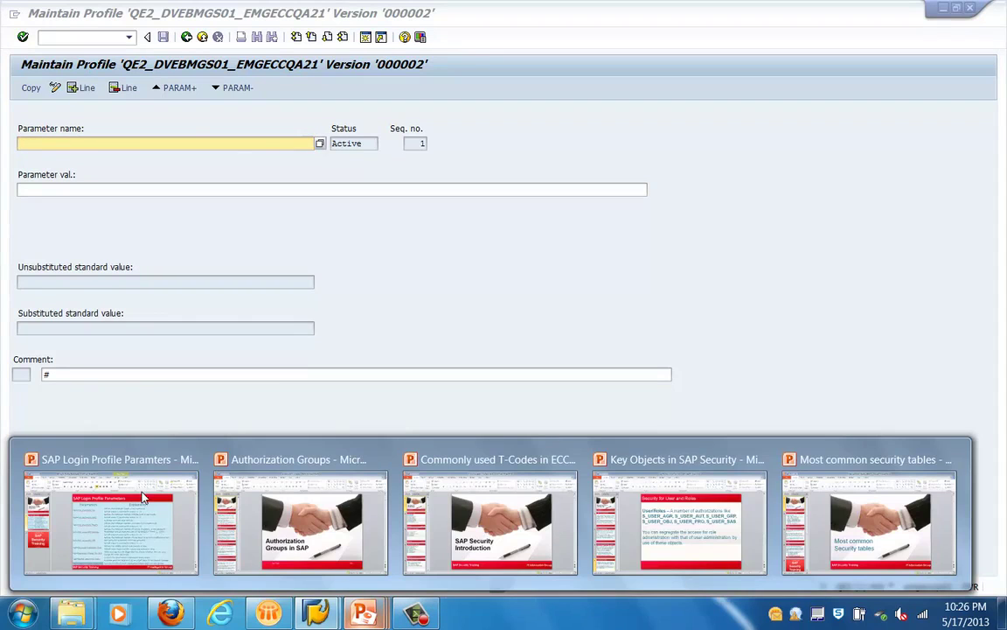
{"action": "left_click", "coordinate": [126, 444]}
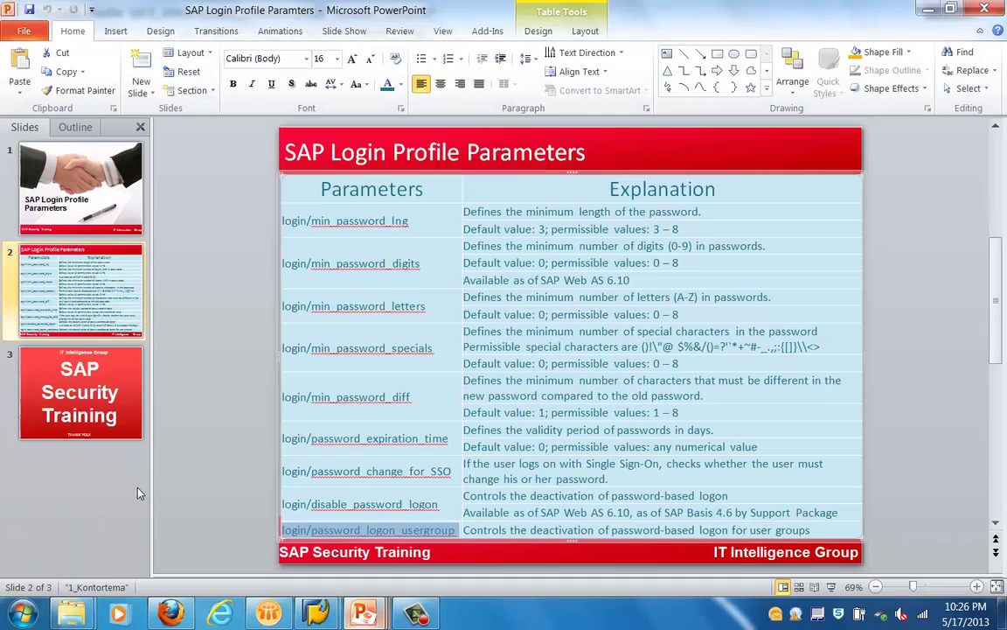
{"action": "left_click", "coordinate": [404, 220]}
{"action": "left_click_drag", "start_coordinate": [285, 218], "coordinate": [401, 224]}
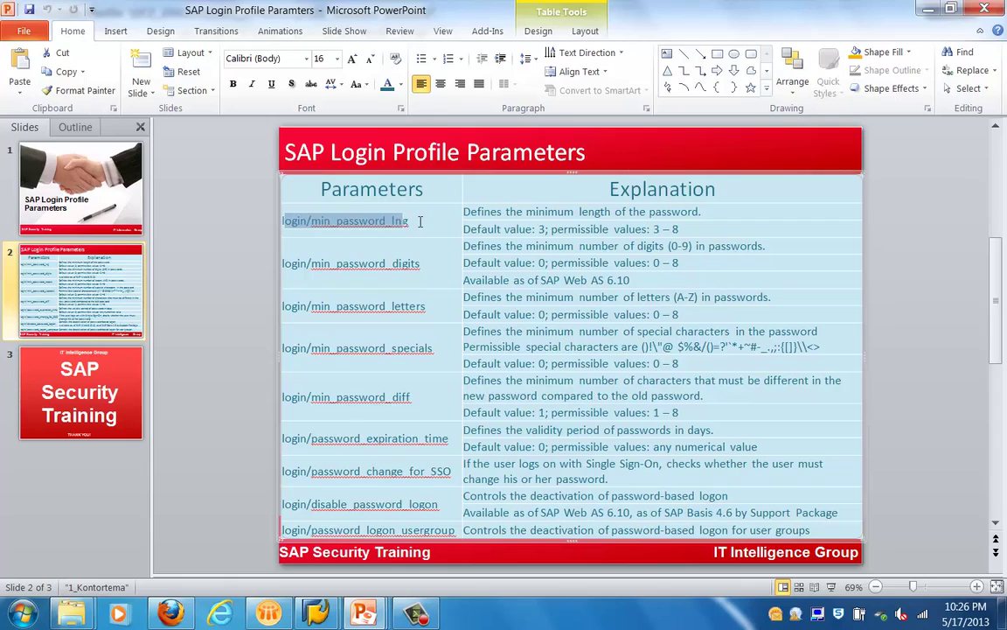
{"action": "key", "text": "Right"}
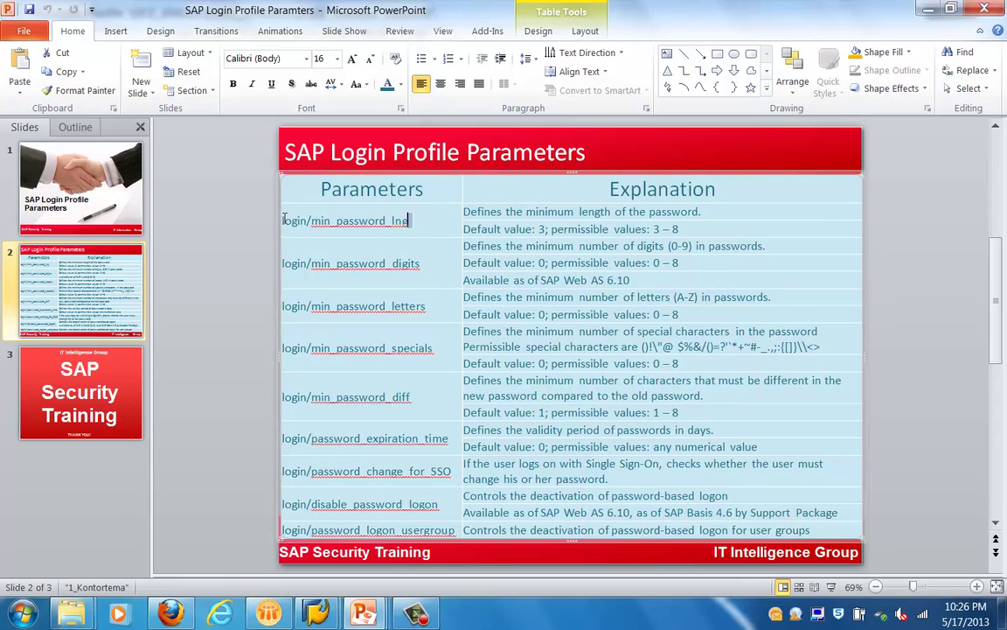
{"action": "left_click", "coordinate": [283, 221], "text": "shift"}
{"action": "key", "text": "ctrl+c"}
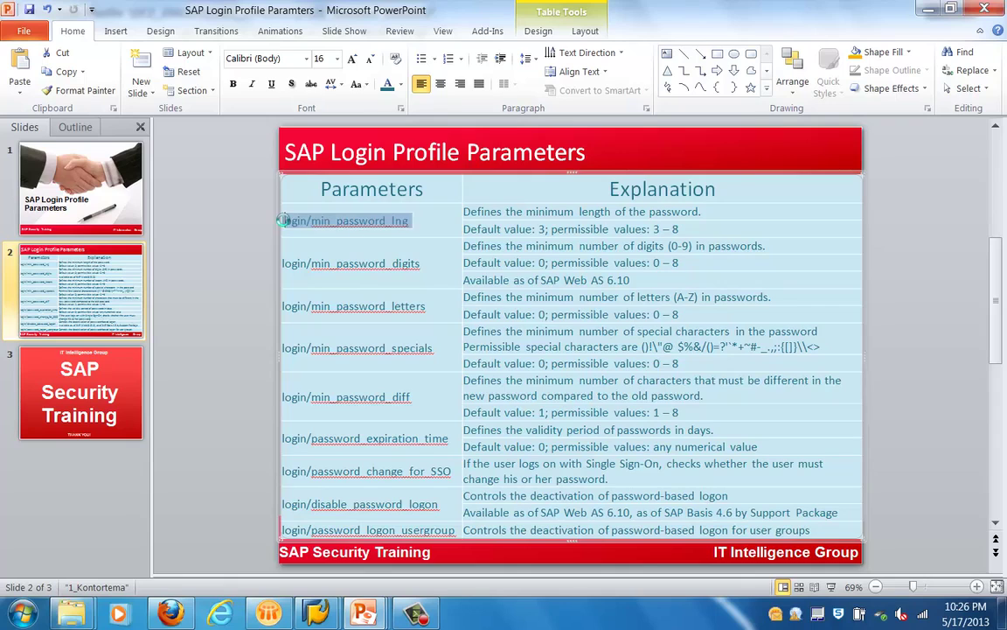
{"action": "left_click", "coordinate": [537, 30]}
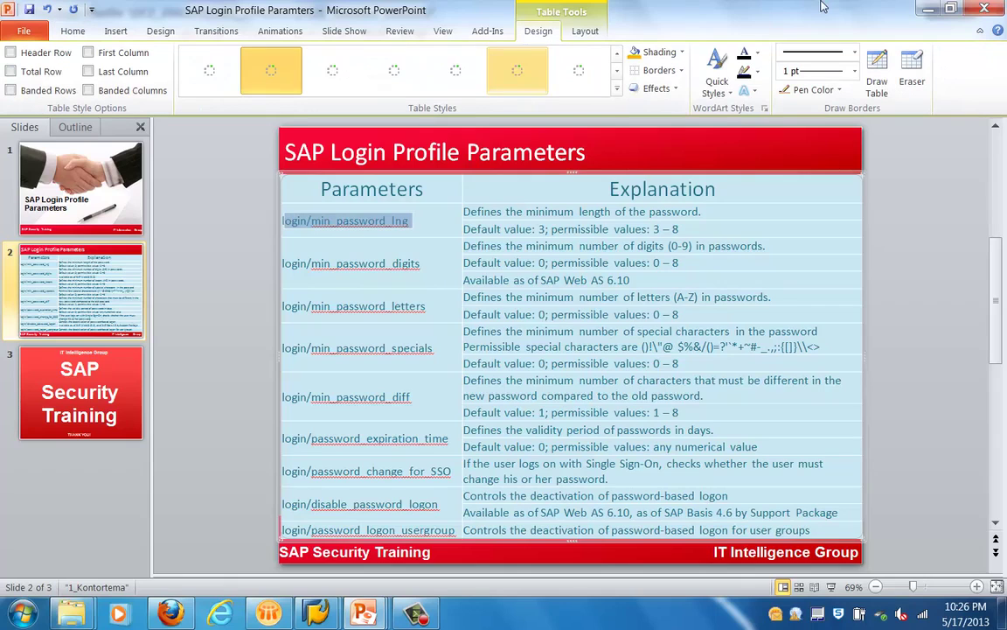
{"action": "left_click", "coordinate": [925, 11]}
- Add parameter login/min_password_lng with value 6, accepting the unknown-parameter prompt
{"action": "left_click", "coordinate": [137, 144]}
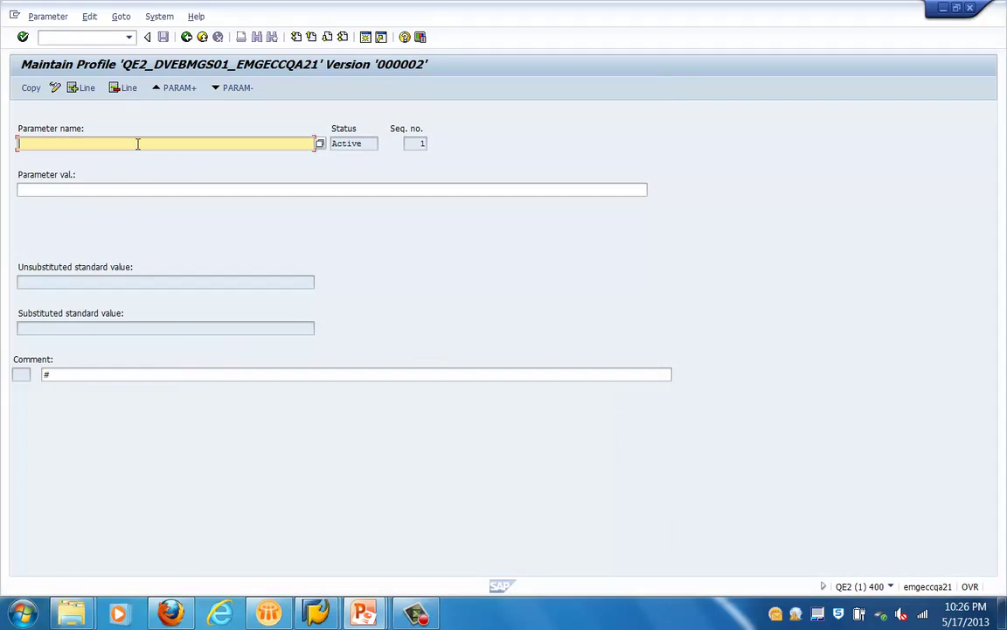
{"action": "key", "text": "ctrl+v"}
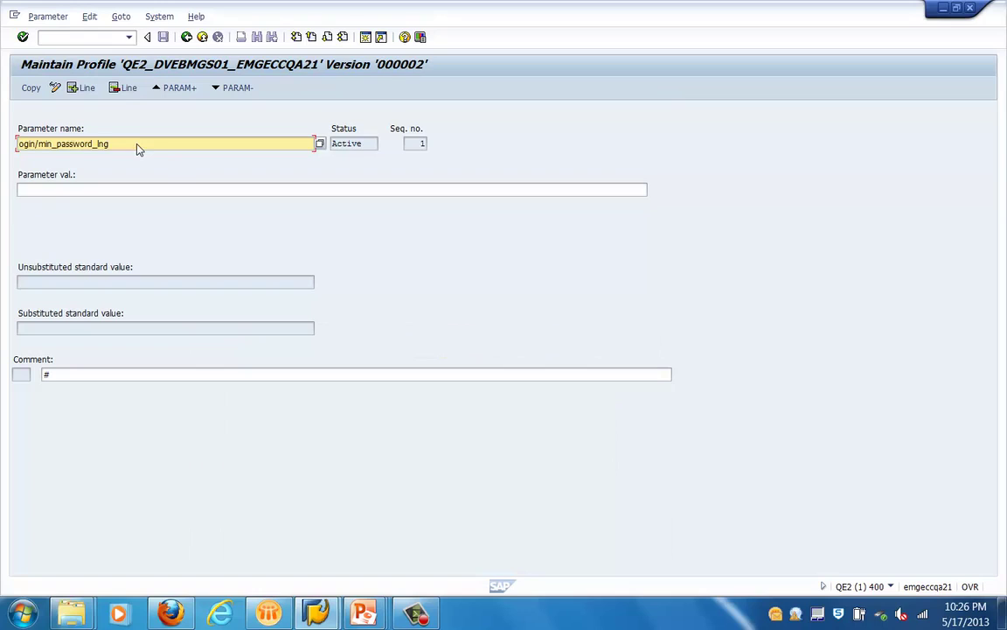
{"action": "key", "text": "Return"}
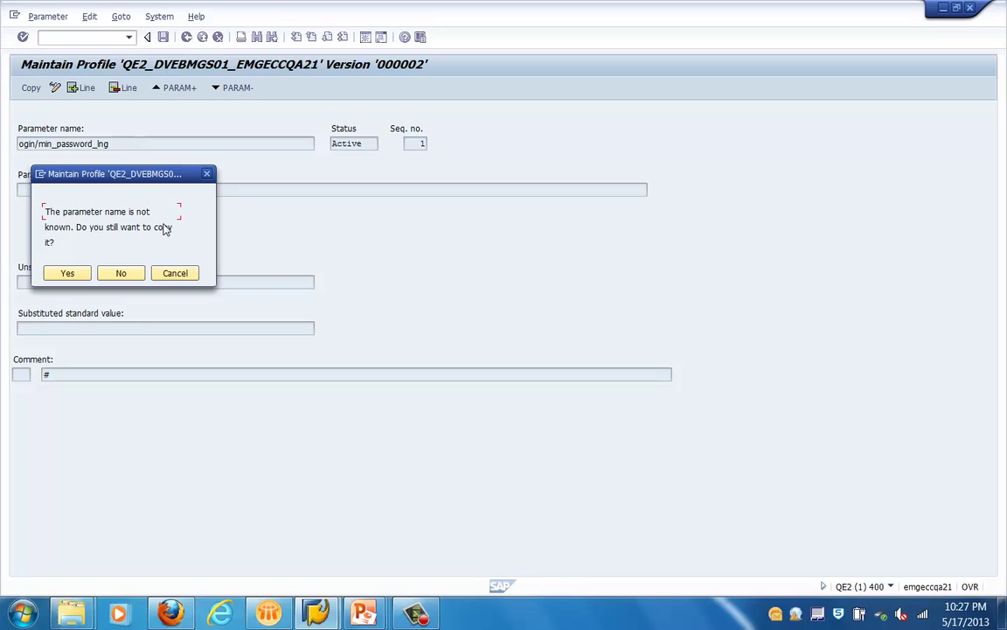
{"action": "left_click", "coordinate": [74, 276]}
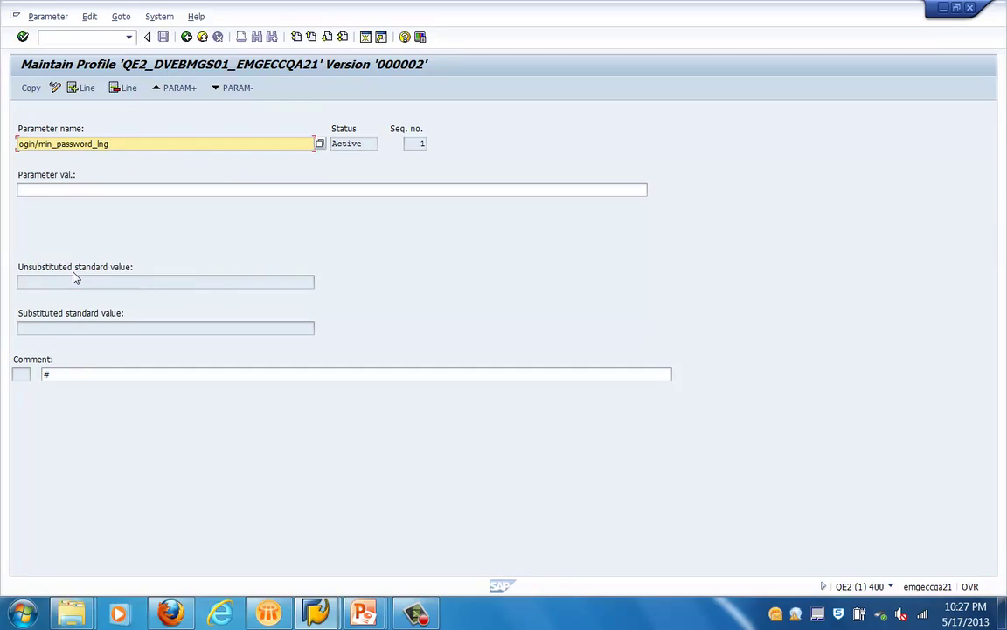
{"action": "left_click", "coordinate": [50, 186]}
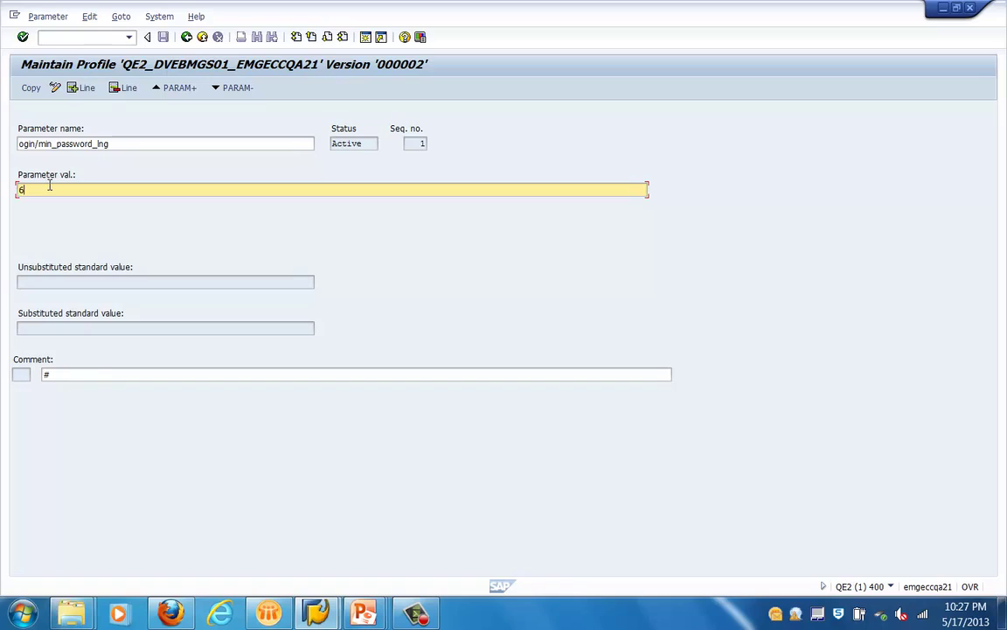
{"action": "left_click", "coordinate": [29, 91]}
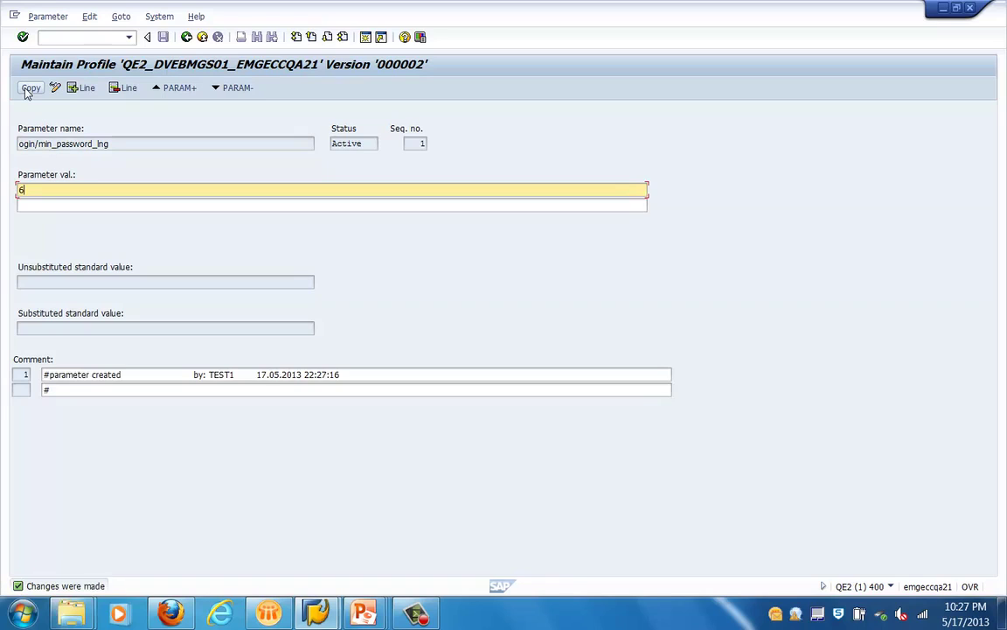
{"action": "left_click", "coordinate": [187, 39]}
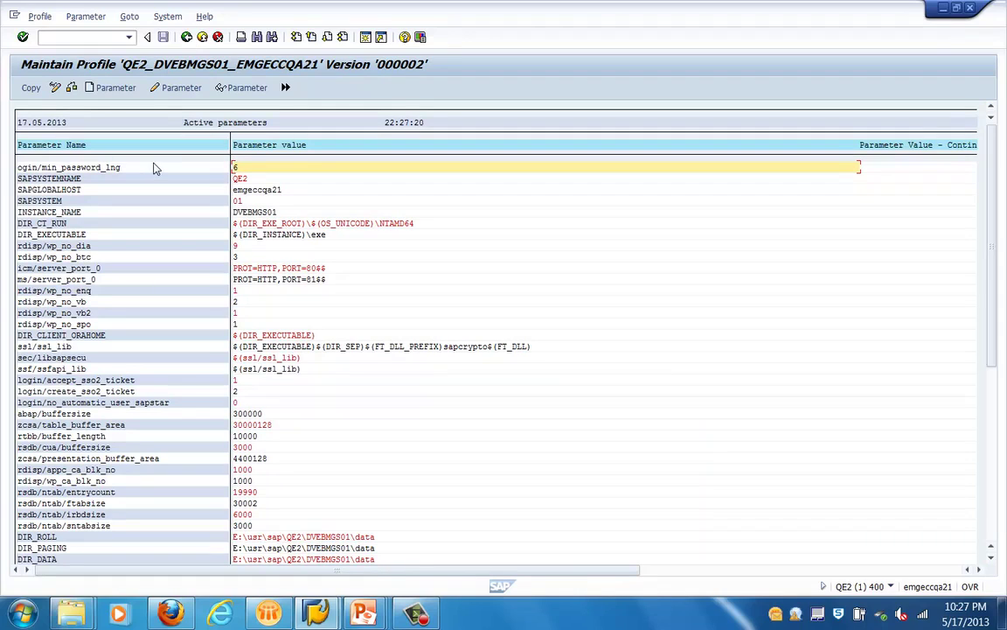
- Save the profile changes and go back to the SAP Easy Access menu
{"action": "left_click", "coordinate": [185, 38]}
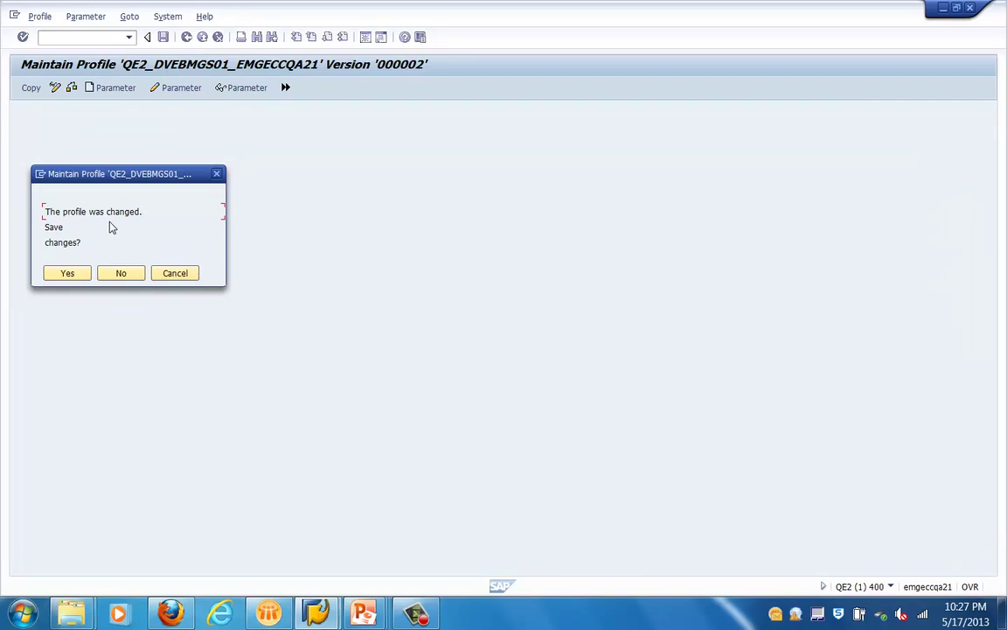
{"action": "left_click", "coordinate": [121, 273]}
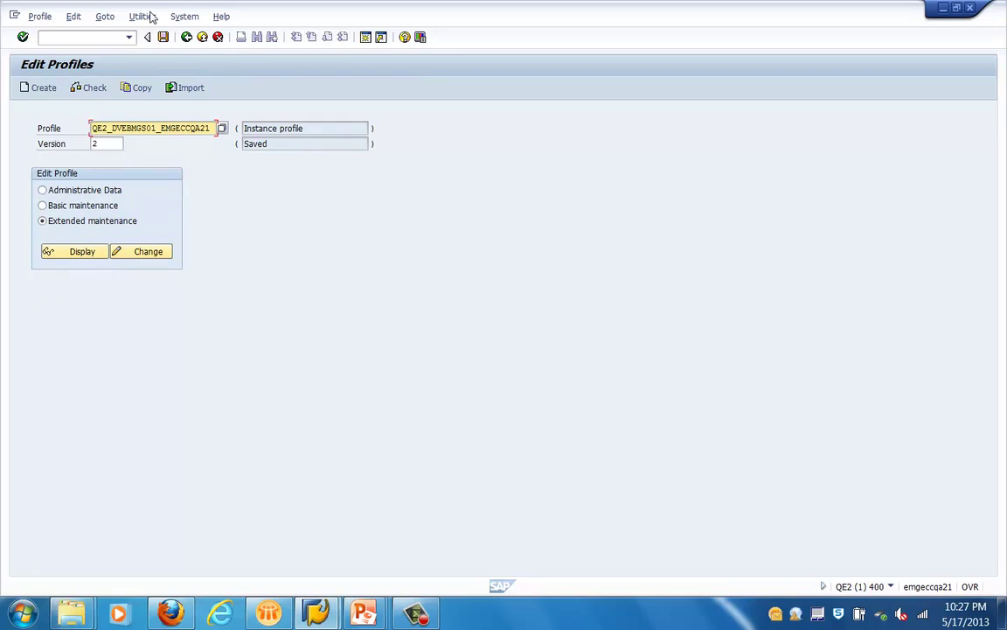
{"action": "left_click", "coordinate": [187, 38]}
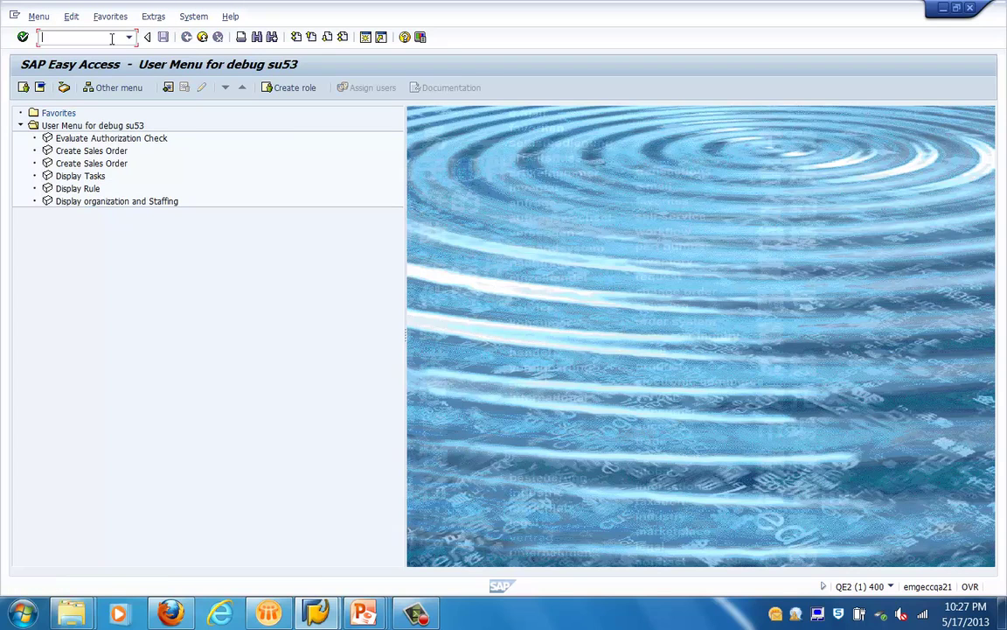
- Open RZ11 and list all 38 parameters matching login/*
{"action": "type", "text": "/"}
{"action": "key", "text": "Return"}
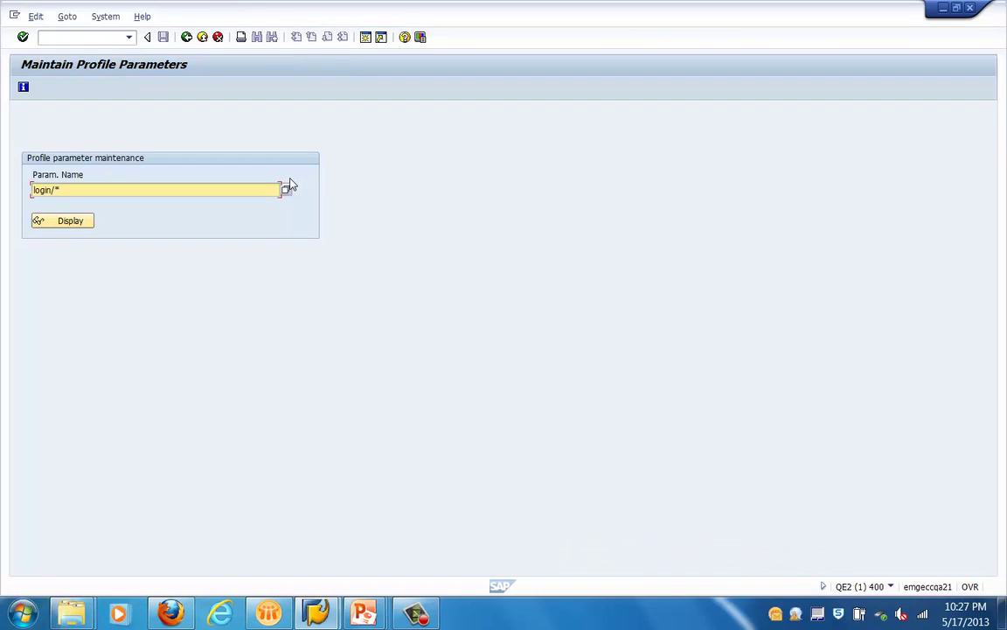
{"action": "type", "text": "login/*"}
{"action": "key", "text": "Return"}
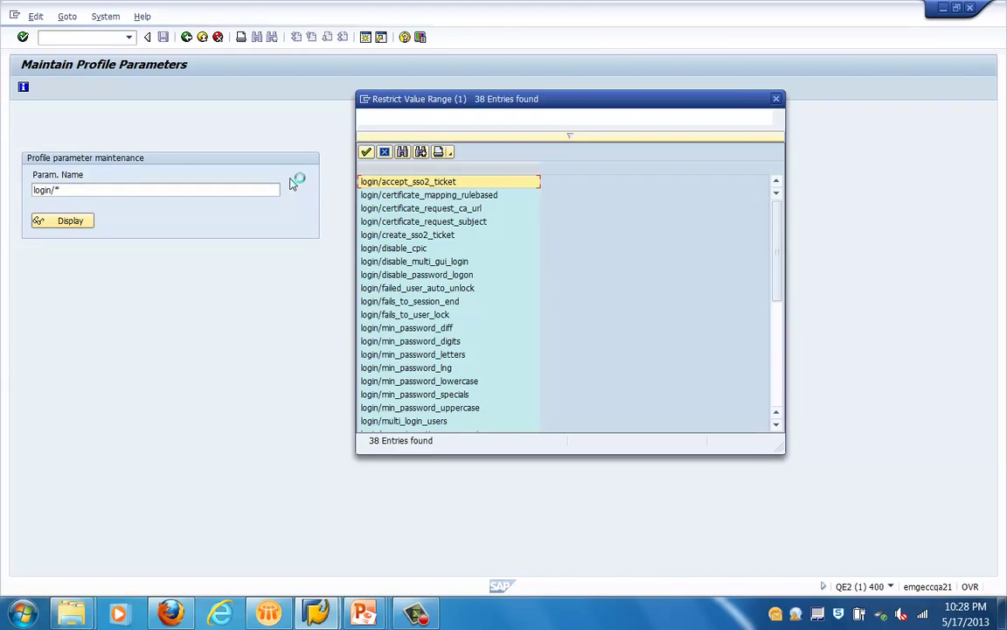
- Review login/system_client and the login/password_* entries in the login/* value list
{"action": "left_click", "coordinate": [778, 390]}
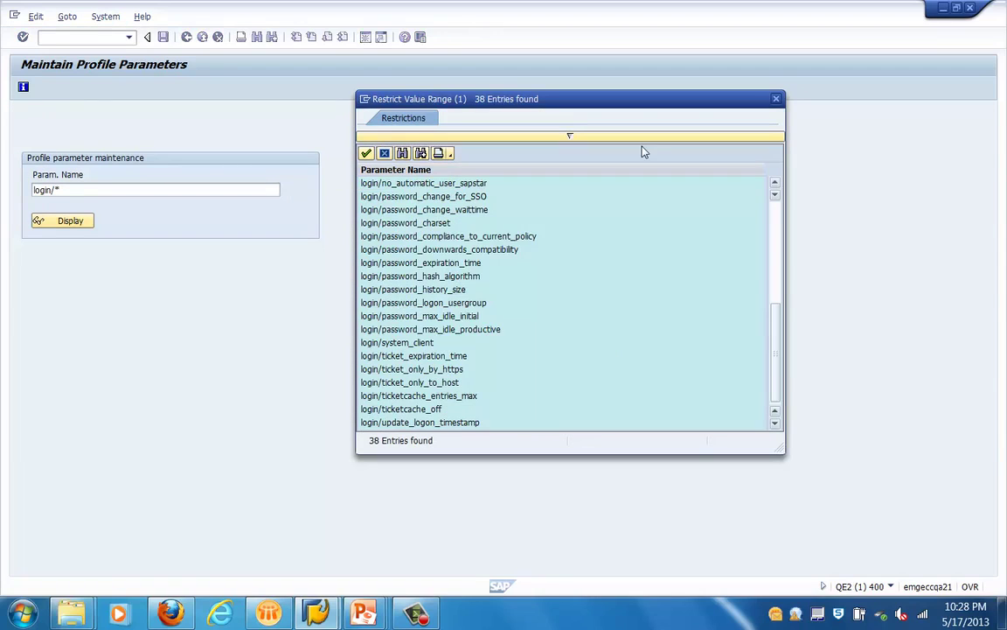
{"action": "left_click", "coordinate": [398, 342]}
{"action": "left_click", "coordinate": [410, 303]}
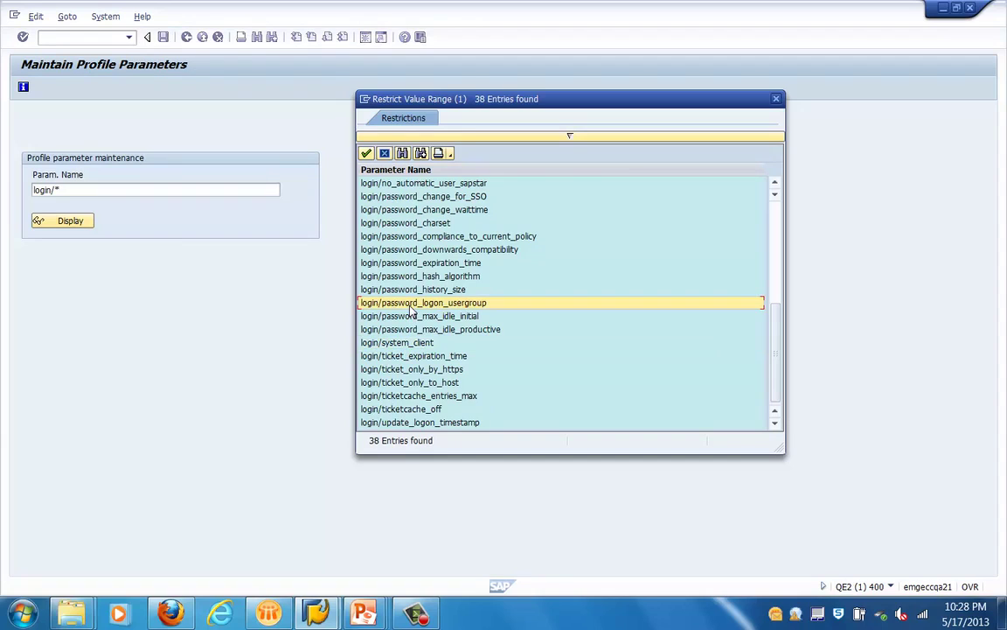
{"action": "left_click", "coordinate": [408, 291]}
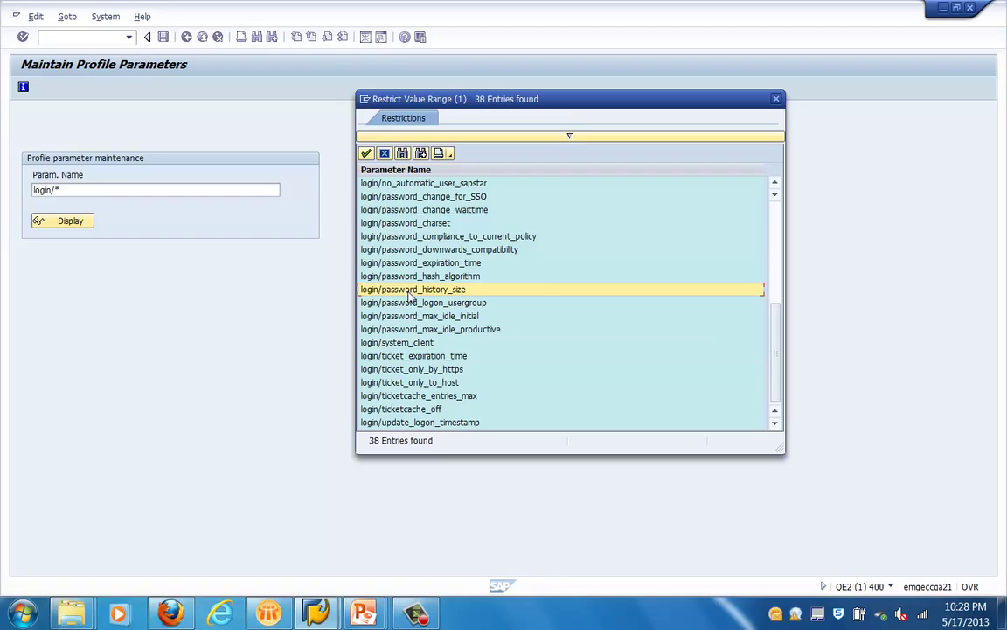
{"action": "left_click", "coordinate": [376, 276]}
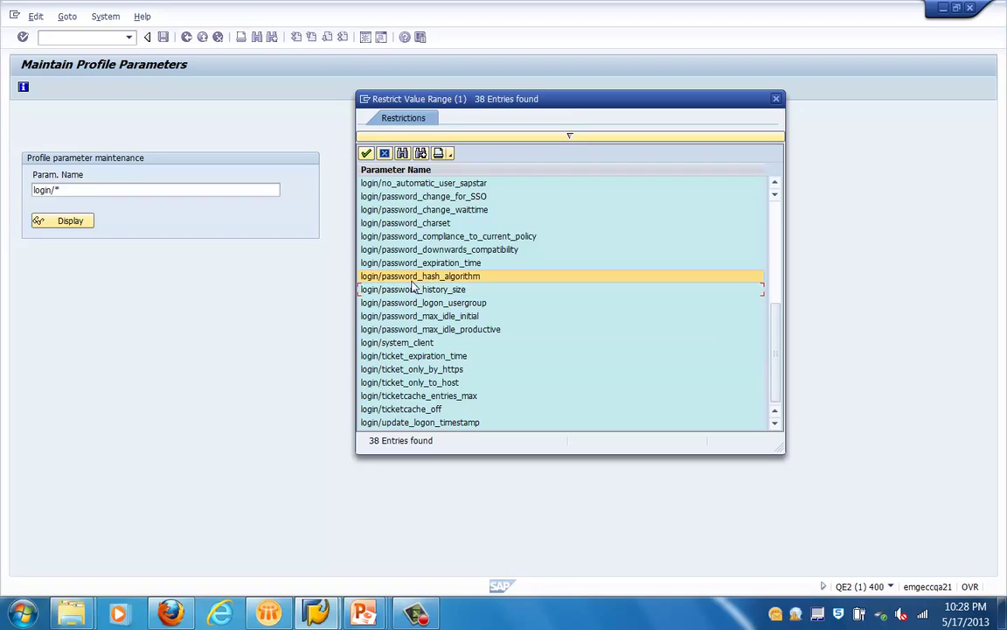
{"action": "left_click", "coordinate": [398, 249]}
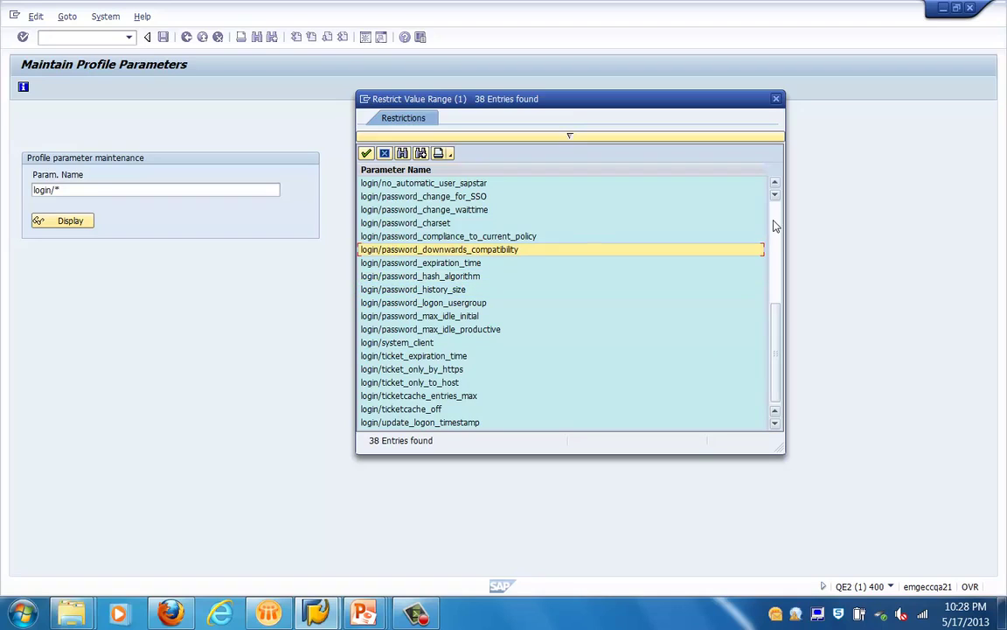
{"action": "left_click", "coordinate": [774, 227]}
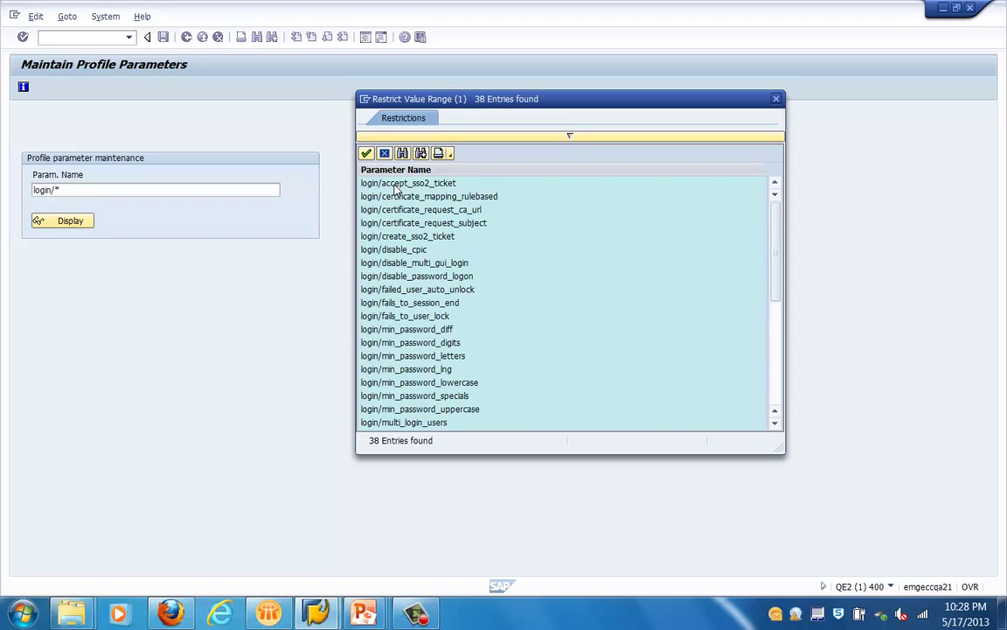
- Check login/fails_to_session_end and login/fails_to_user_lock, then select login/min_password_diff
{"action": "left_click", "coordinate": [409, 303]}
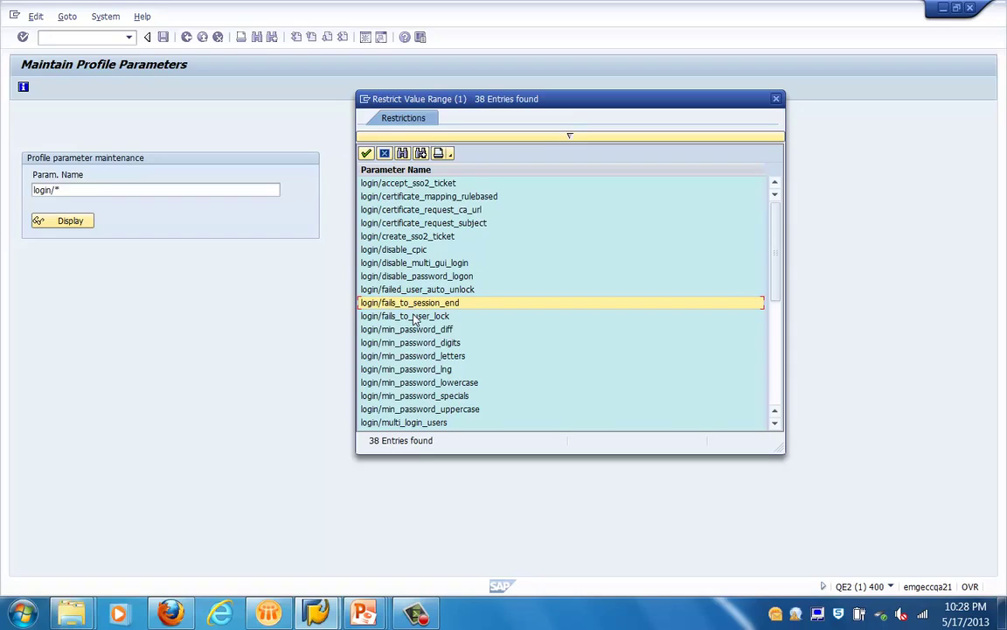
{"action": "left_click", "coordinate": [416, 316]}
{"action": "double_click", "coordinate": [422, 329]}
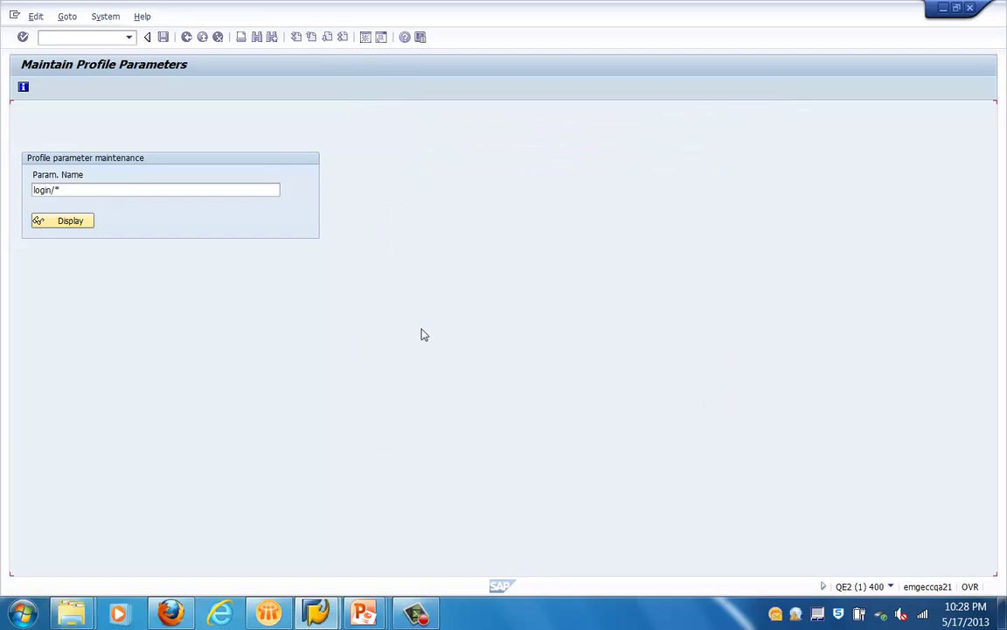
{"action": "left_click", "coordinate": [66, 222]}
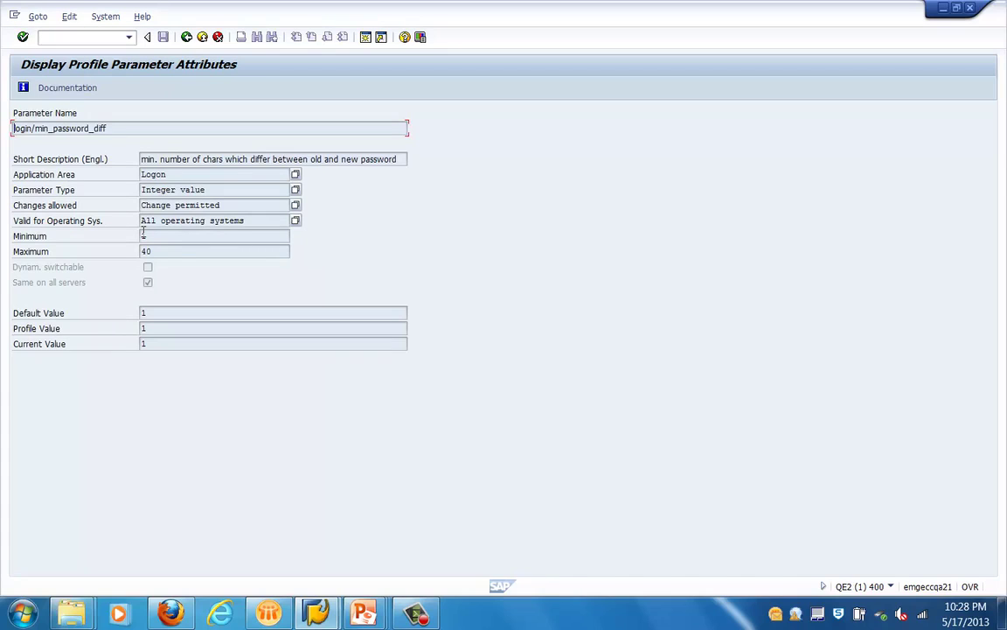
{"action": "left_click_drag", "start_coordinate": [170, 159], "coordinate": [419, 140]}
{"action": "left_click", "coordinate": [421, 146]}
{"action": "left_click", "coordinate": [235, 174]}
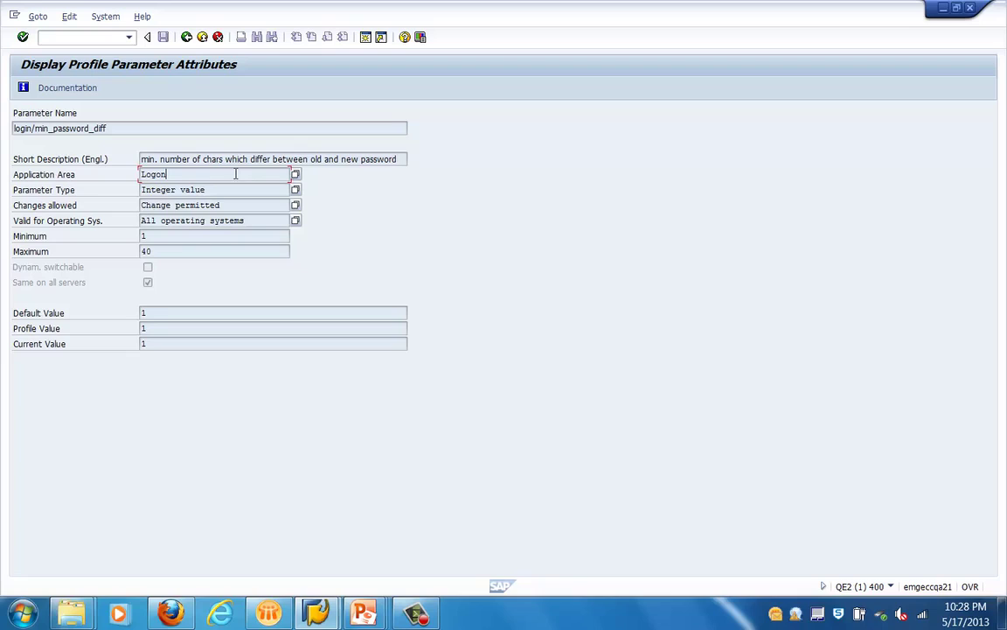
{"action": "left_click", "coordinate": [232, 251]}
{"action": "left_click", "coordinate": [188, 36]}
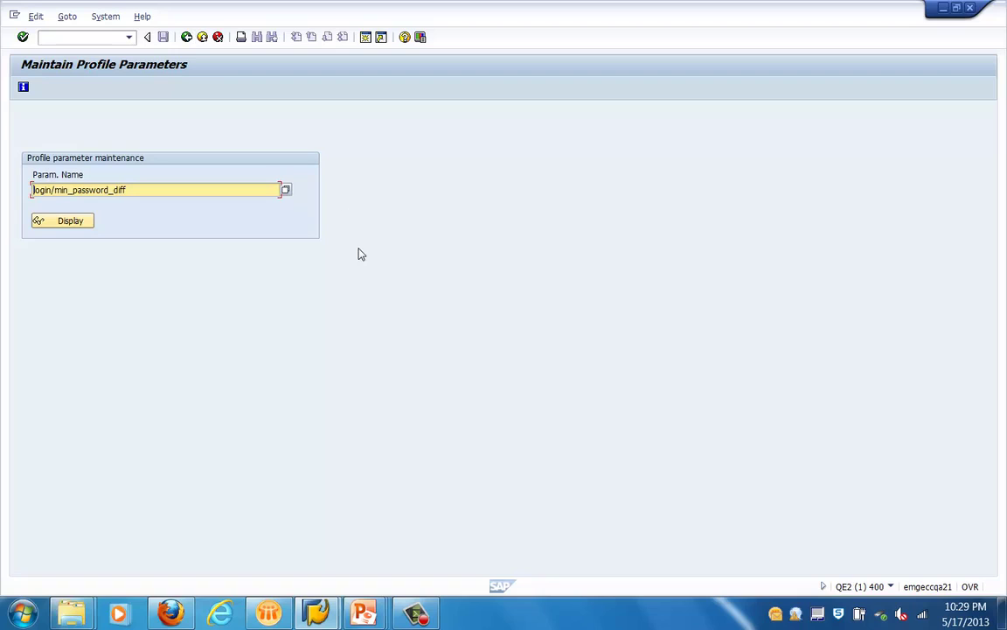
{"action": "left_click", "coordinate": [417, 615]}
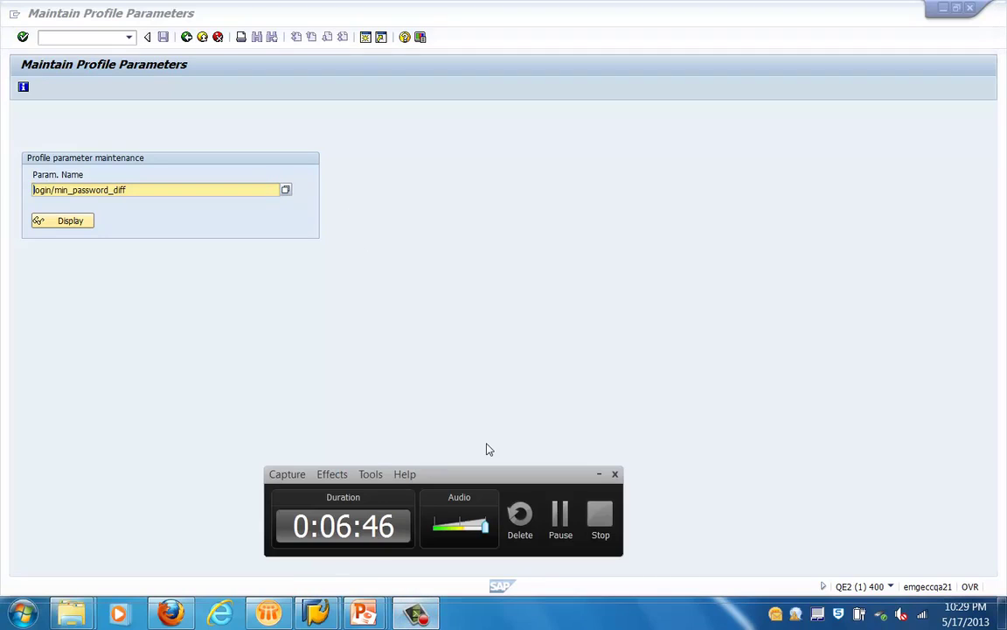